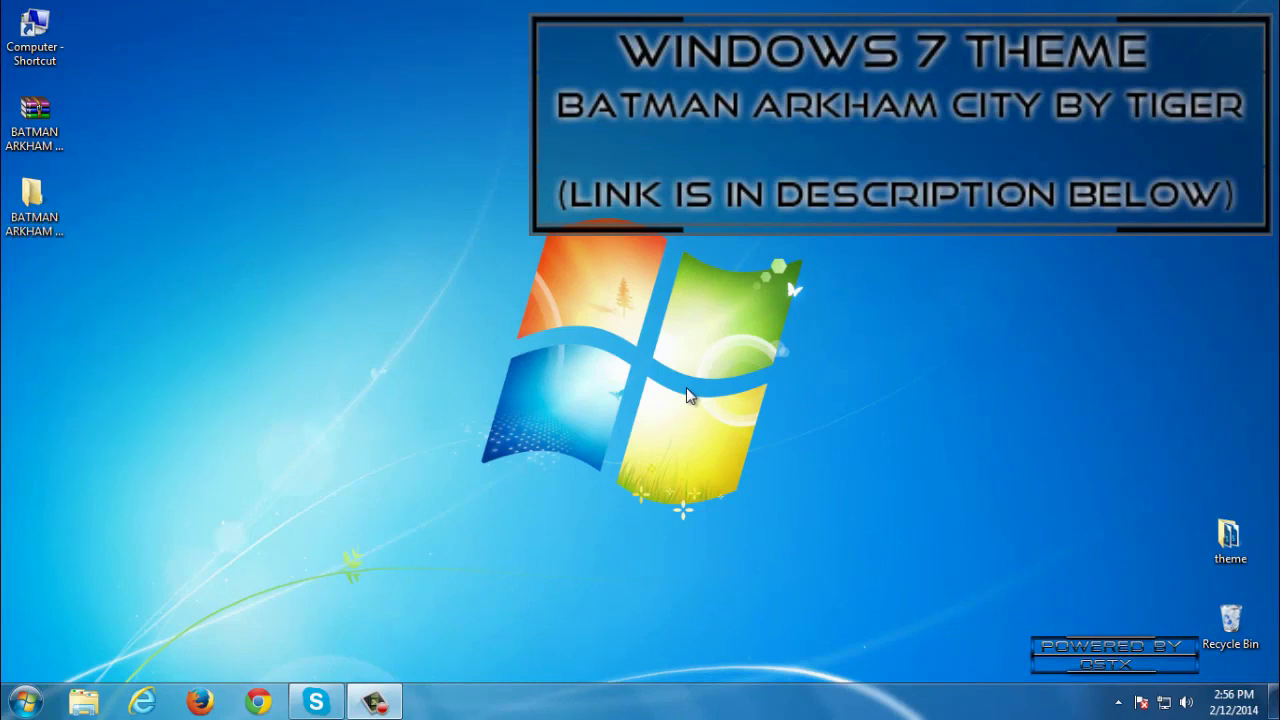
- Extract the Batman Arkham City archive to its own named folder and open its inner theme folder
click(34, 112)
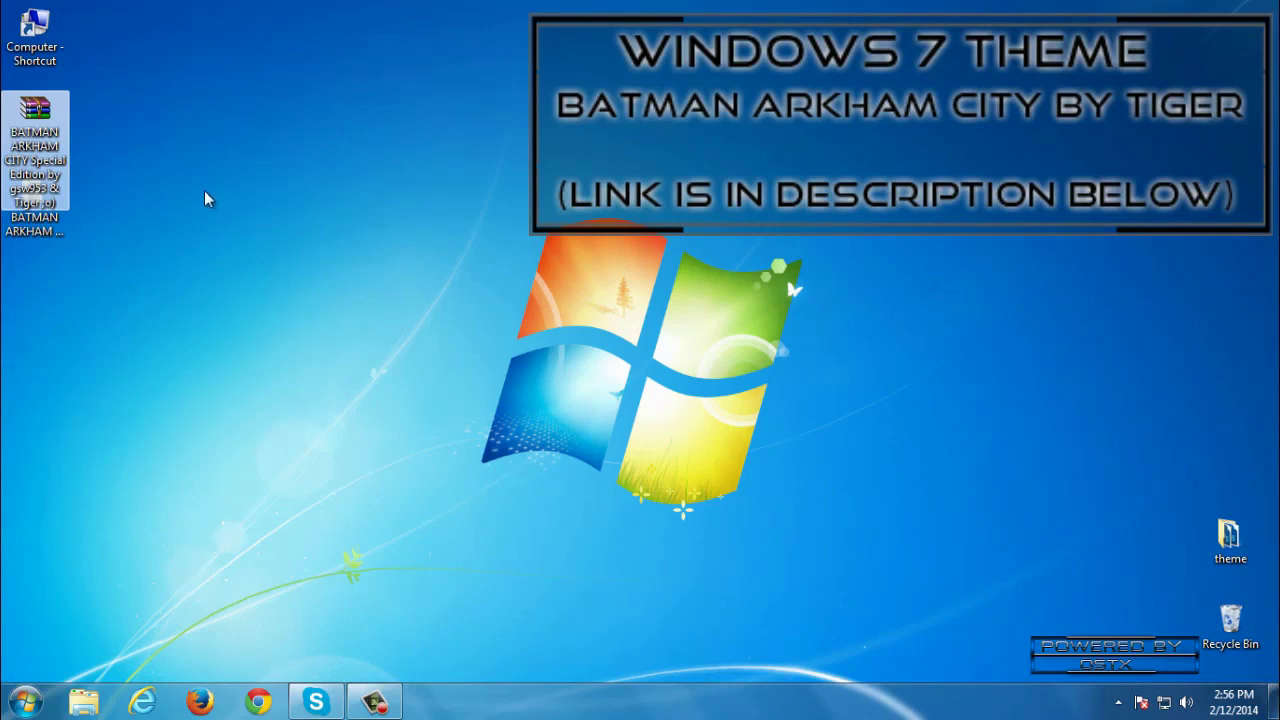
click(49, 234)
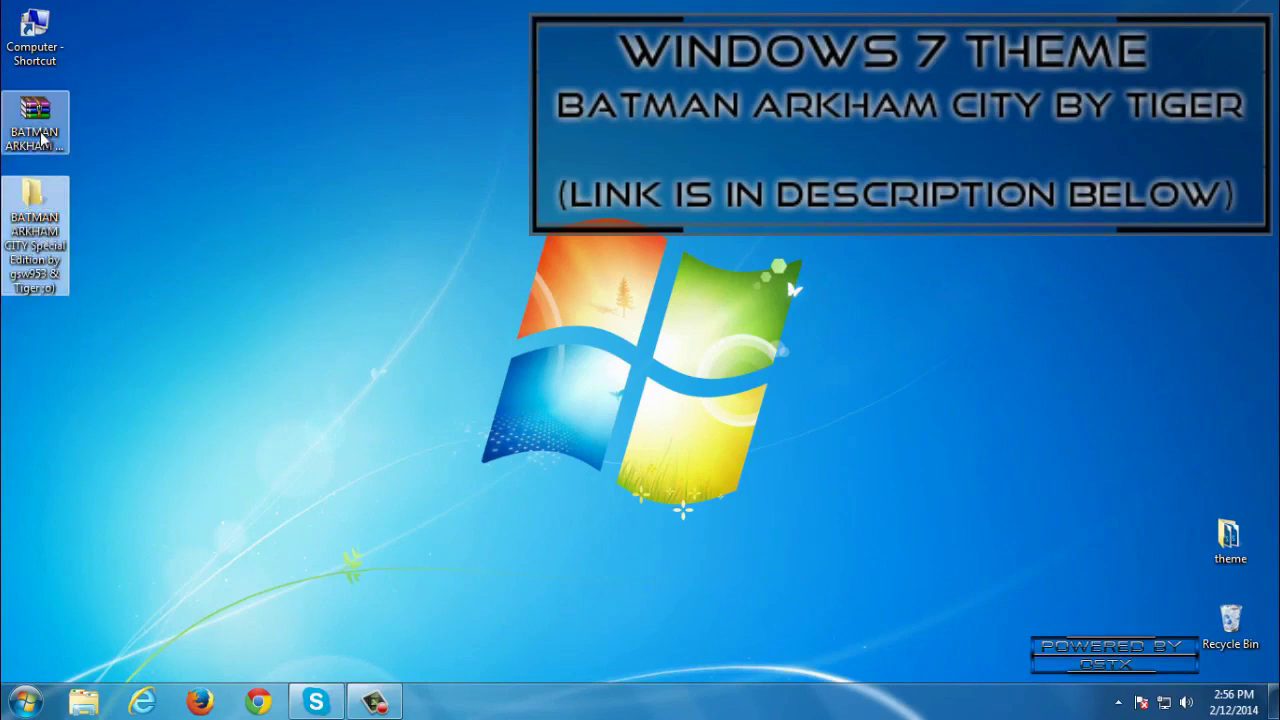
right_click(40, 135)
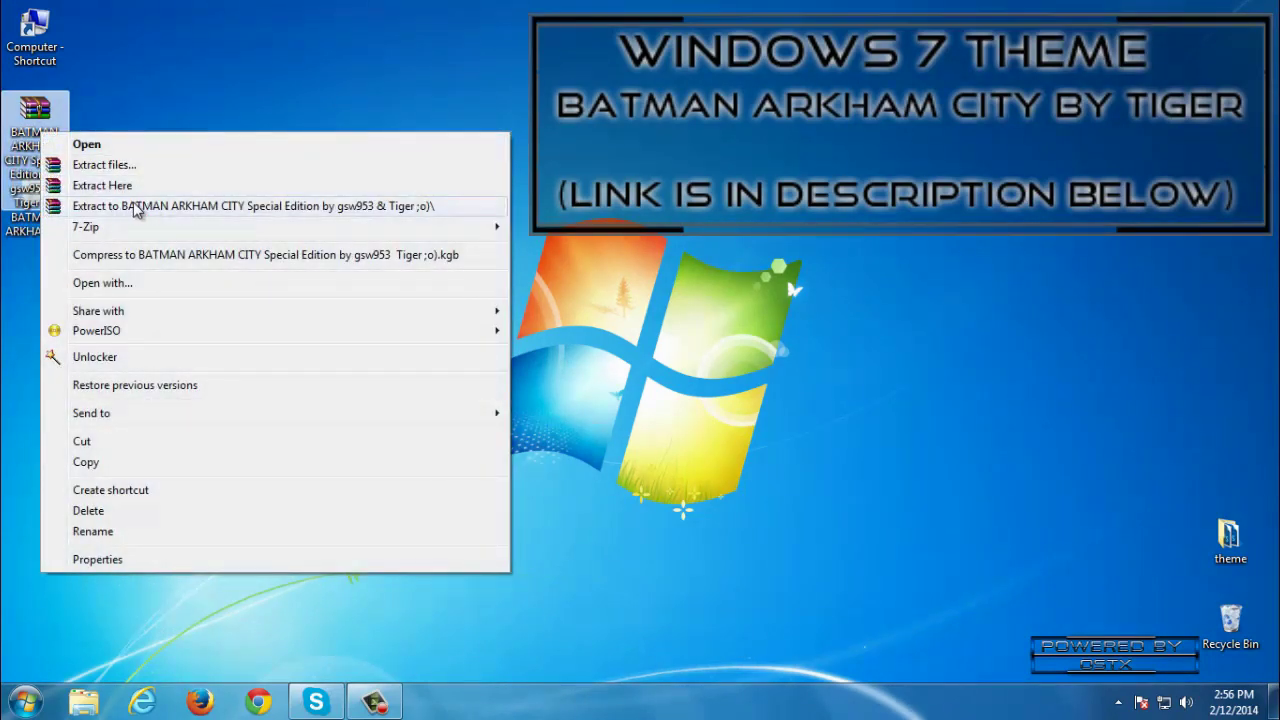
click(136, 208)
double_click(45, 222)
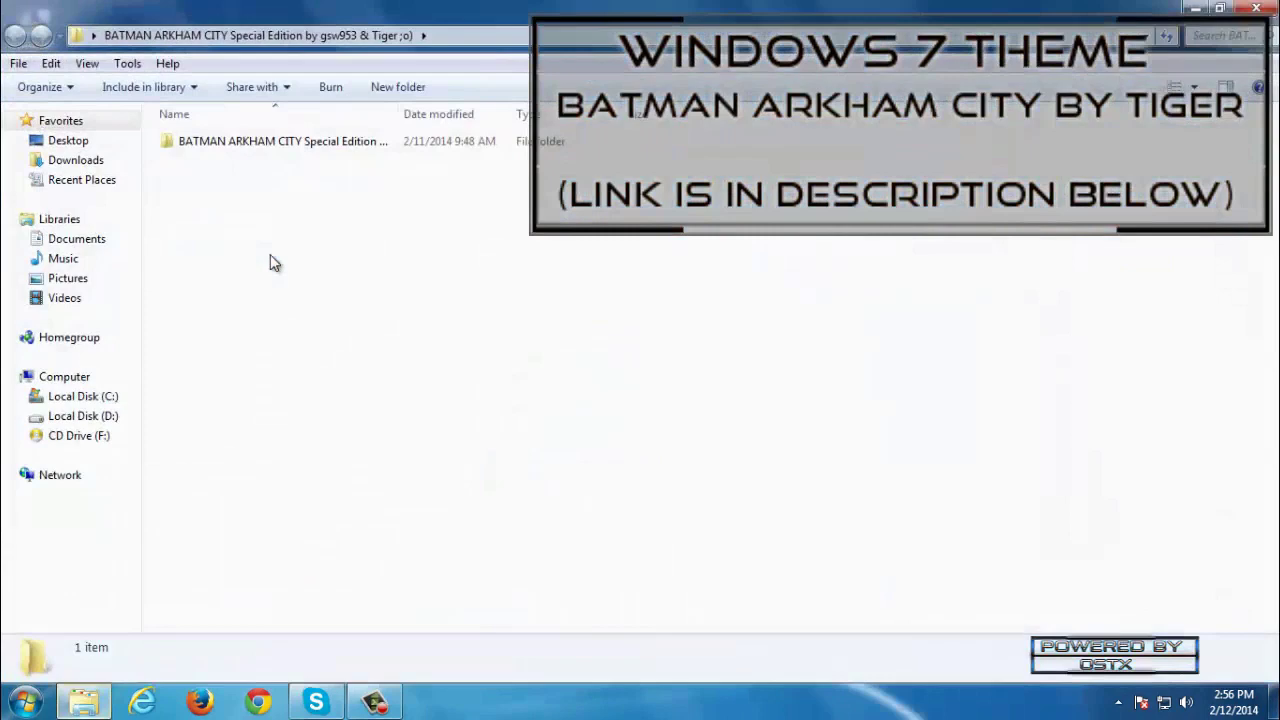
double_click(265, 149)
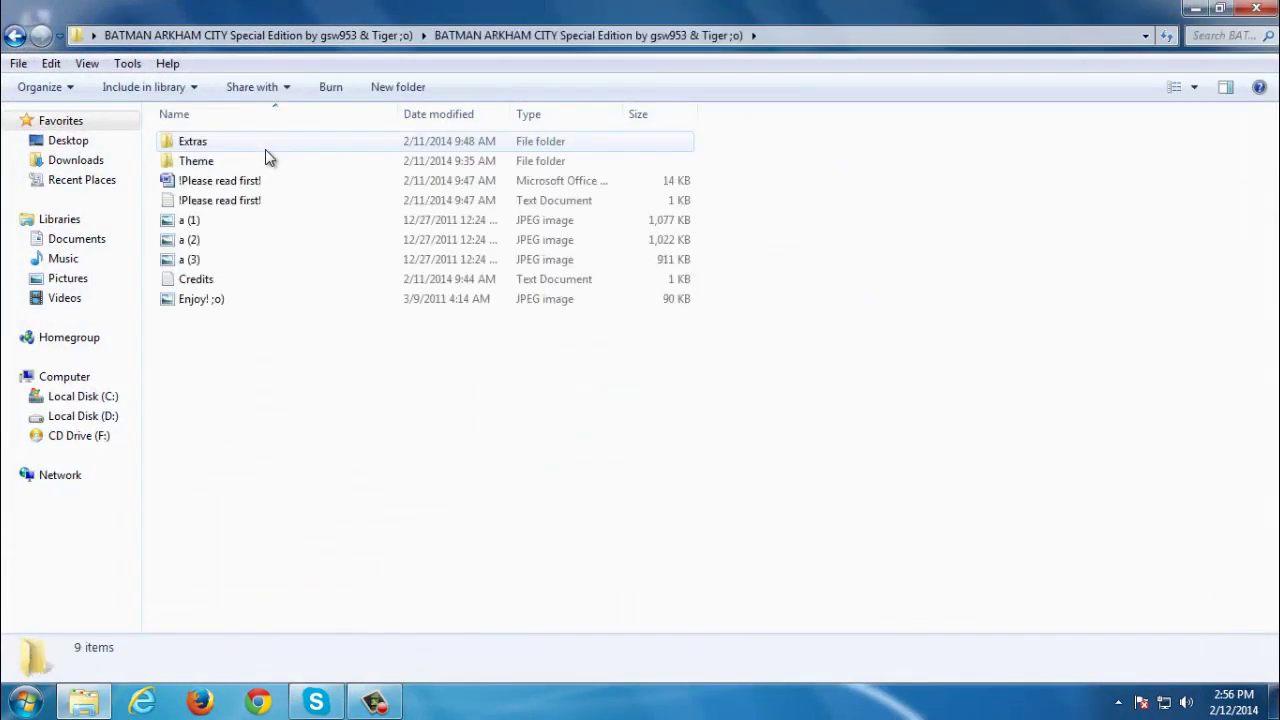
- View the preview images a (1), a (2) and a (3) in Windows Photo Viewer
double_click(262, 227)
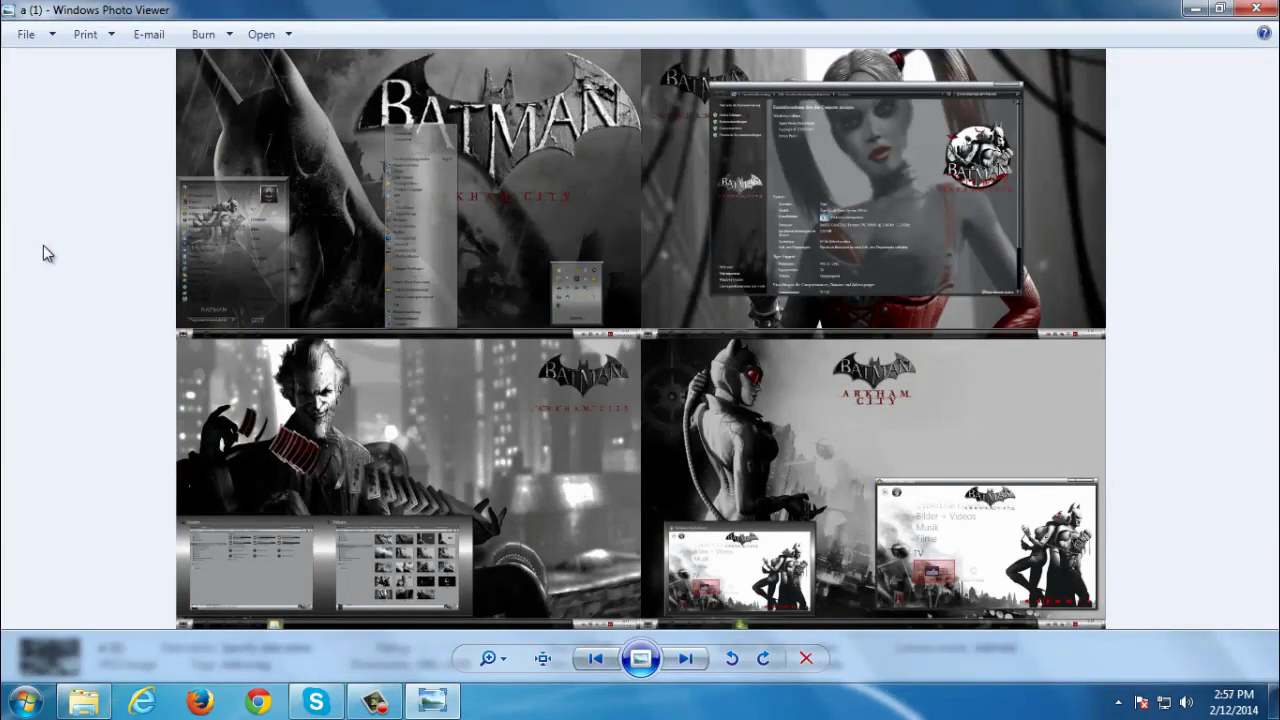
key(Right)
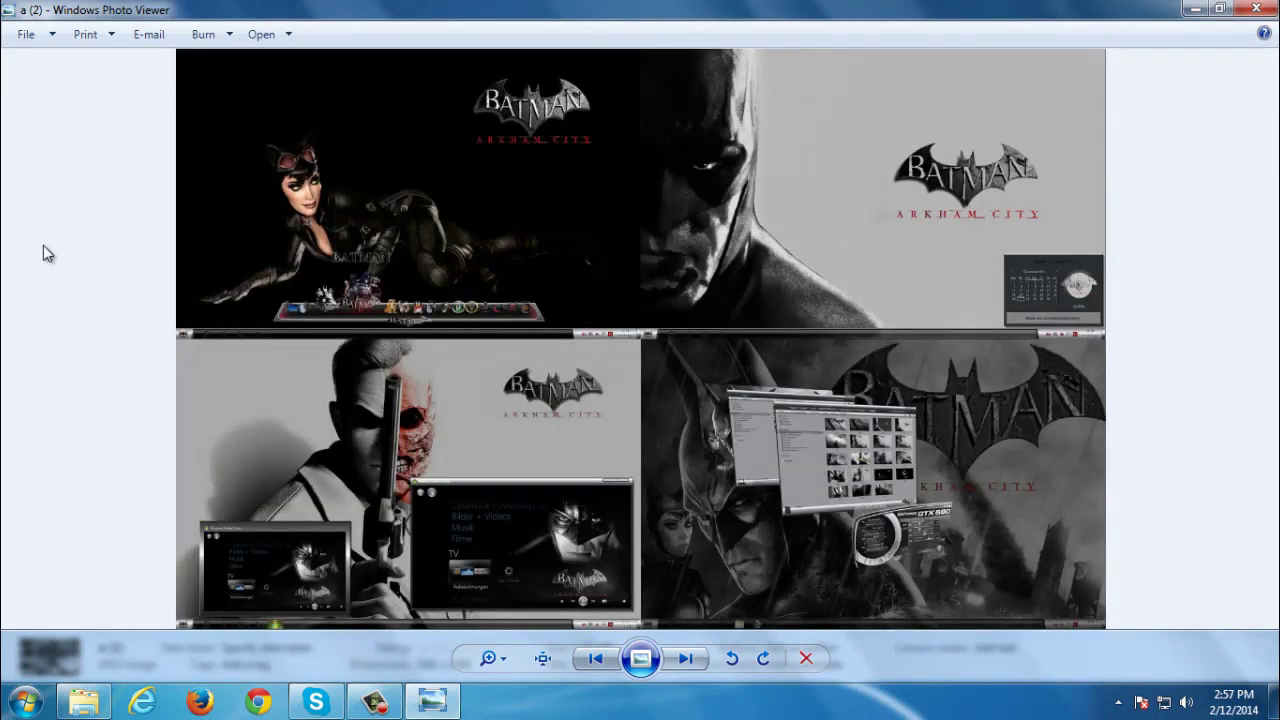
key(Right)
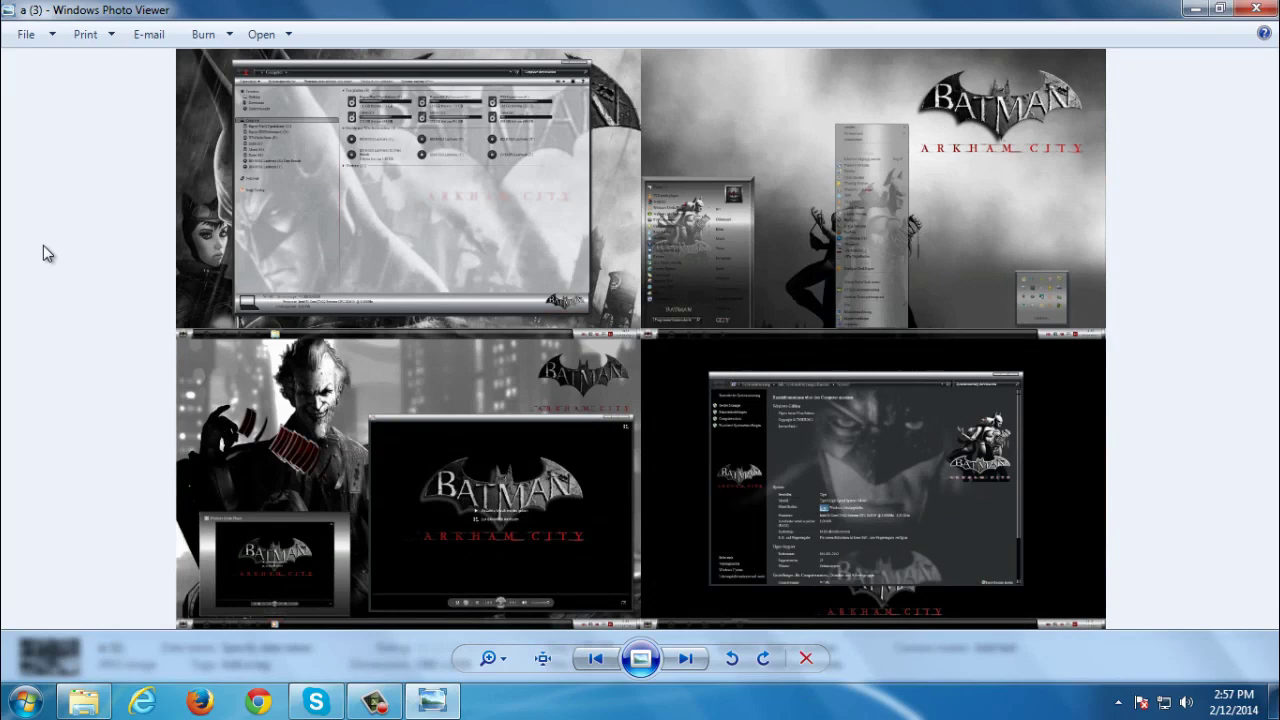
- Close the viewer and browse the ThemeResourceChanger X64 and X86 programs in Extras > Theme Resource Changer
click(1256, 9)
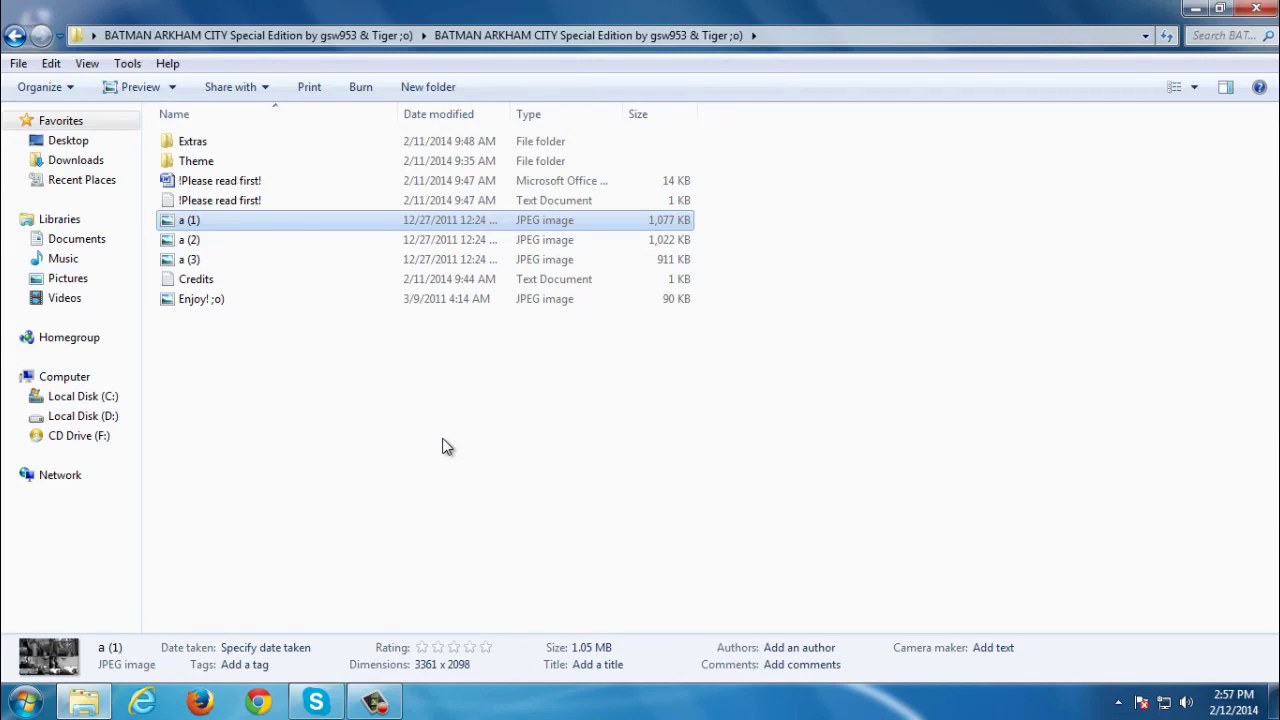
double_click(207, 146)
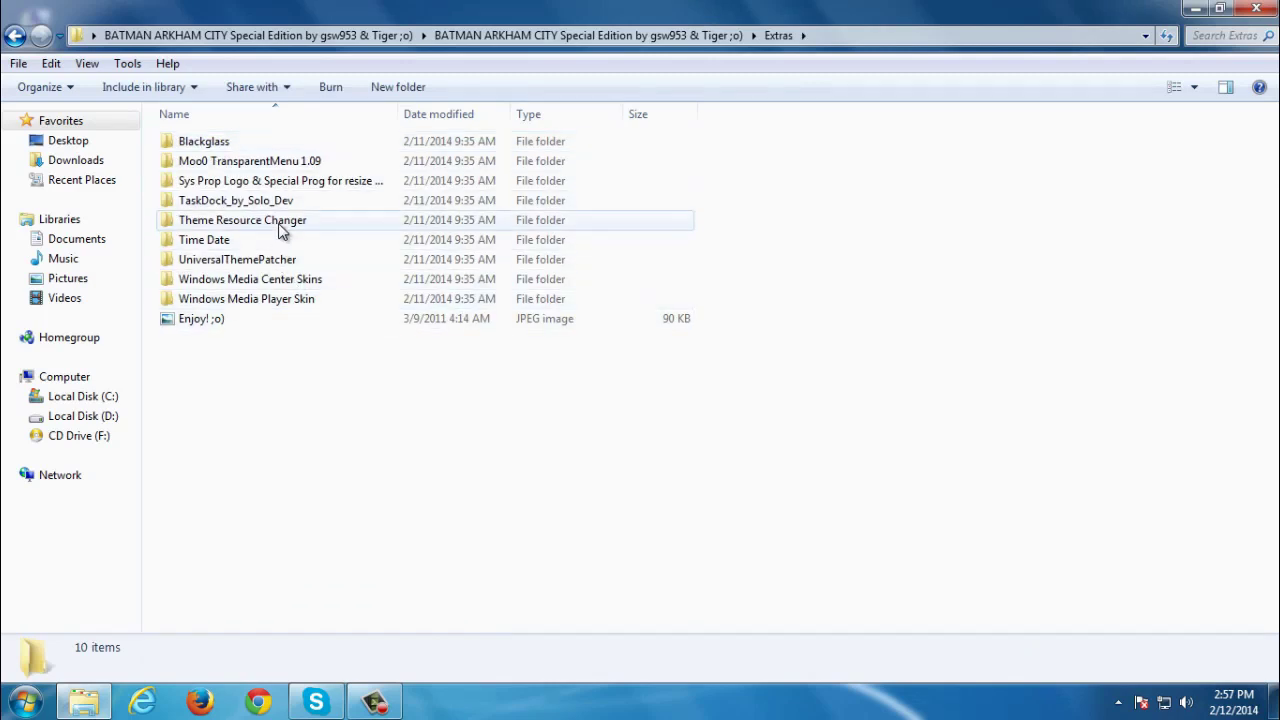
double_click(278, 222)
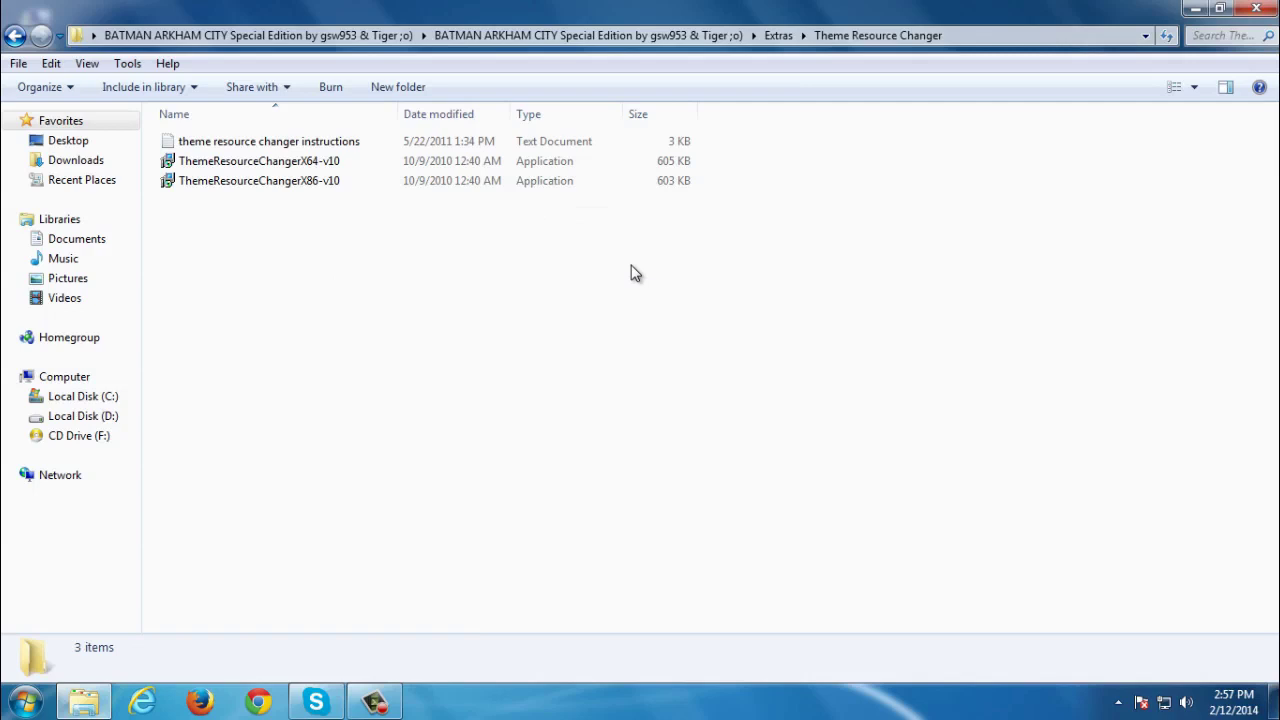
click(343, 163)
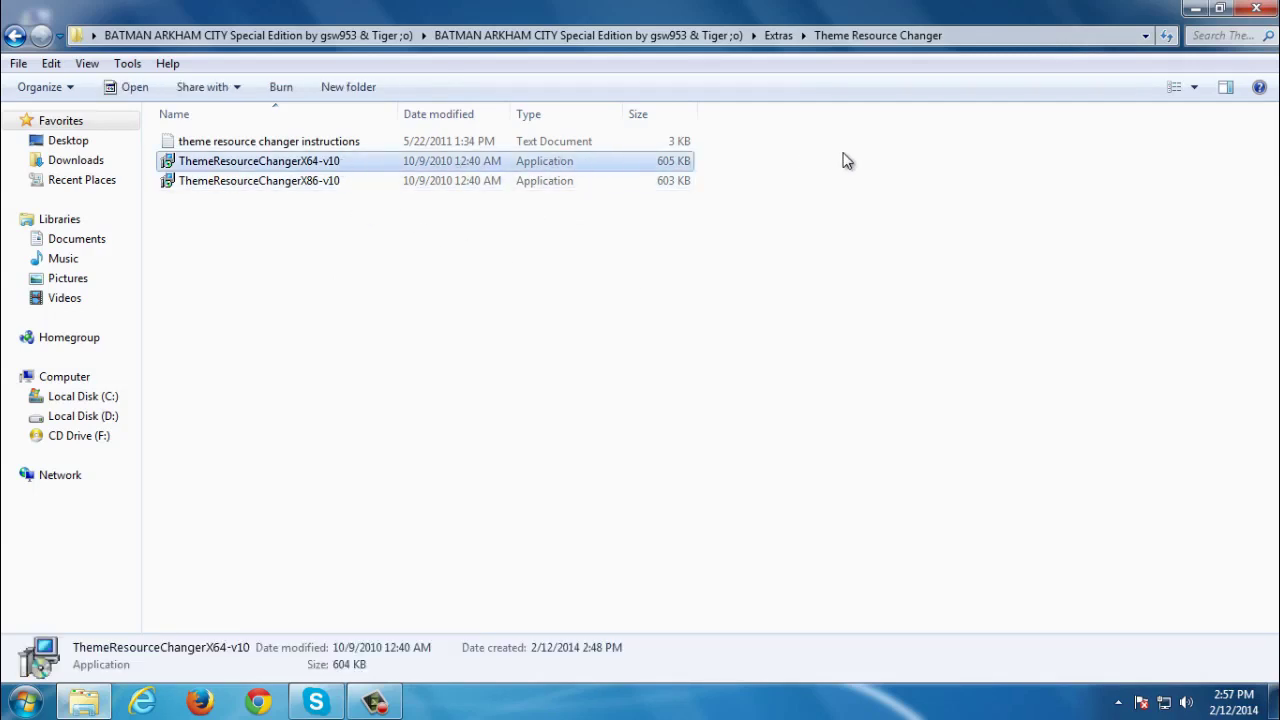
click(325, 181)
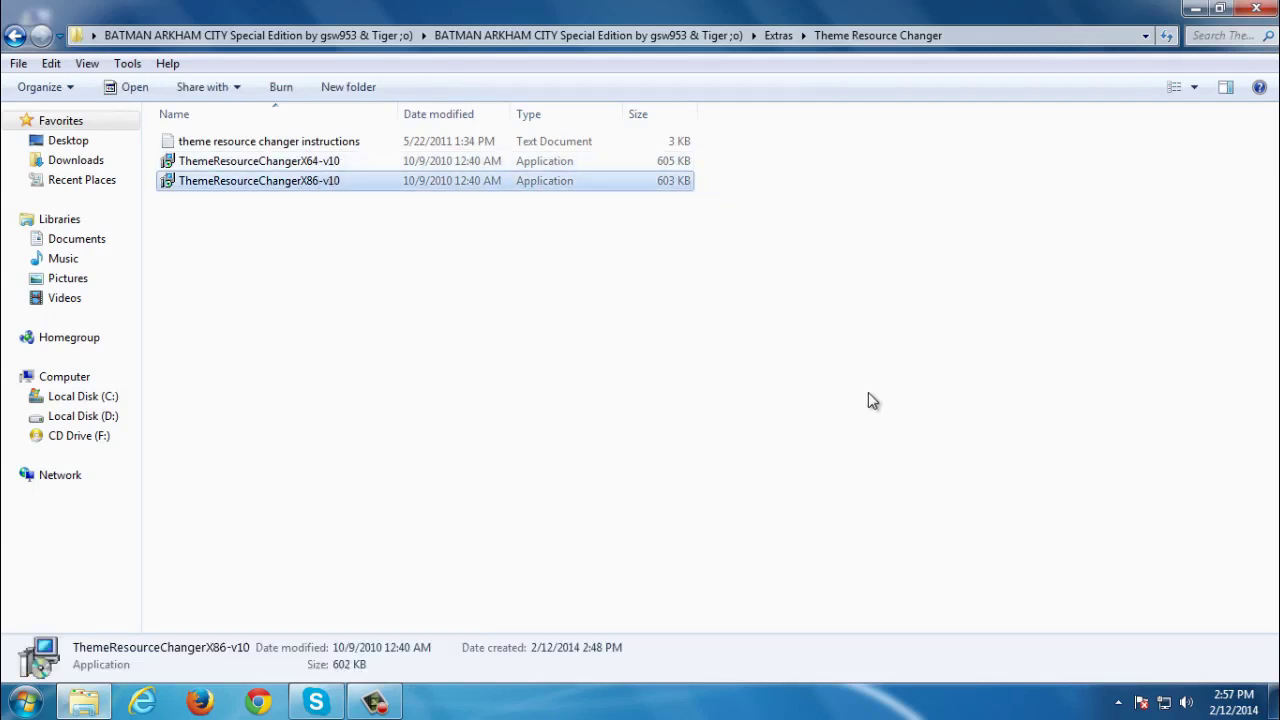
click(488, 296)
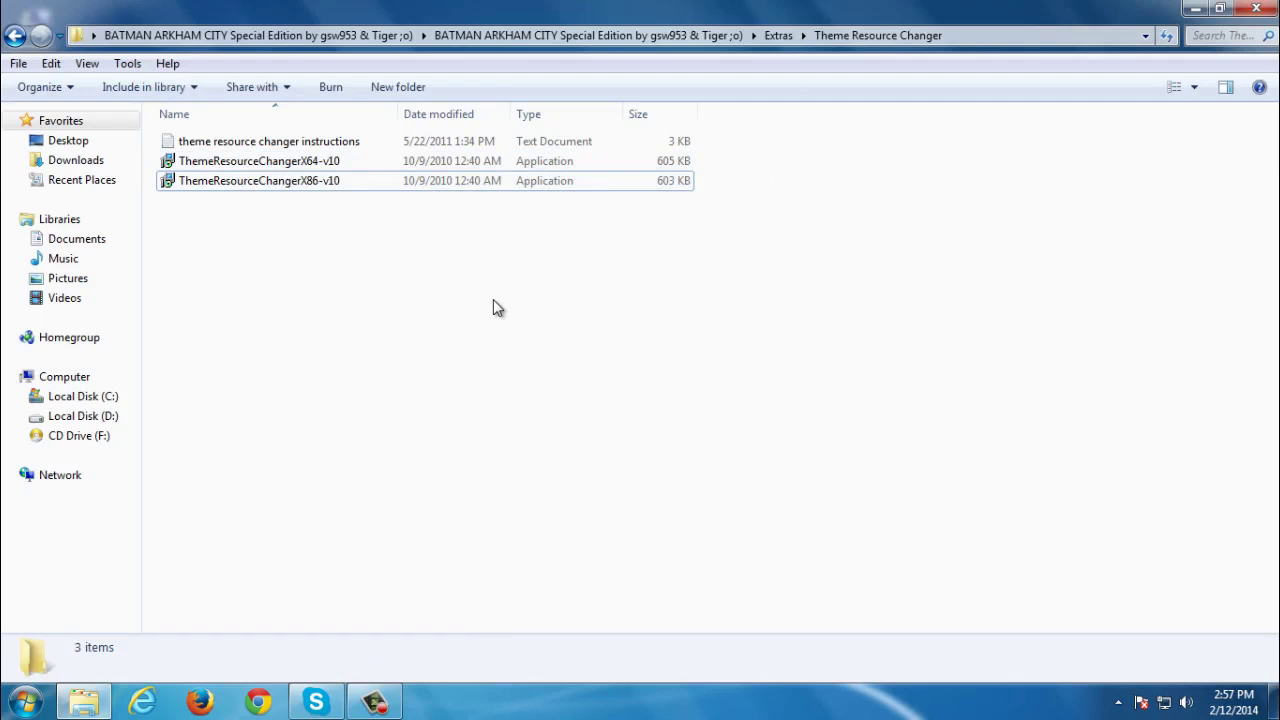
click(284, 163)
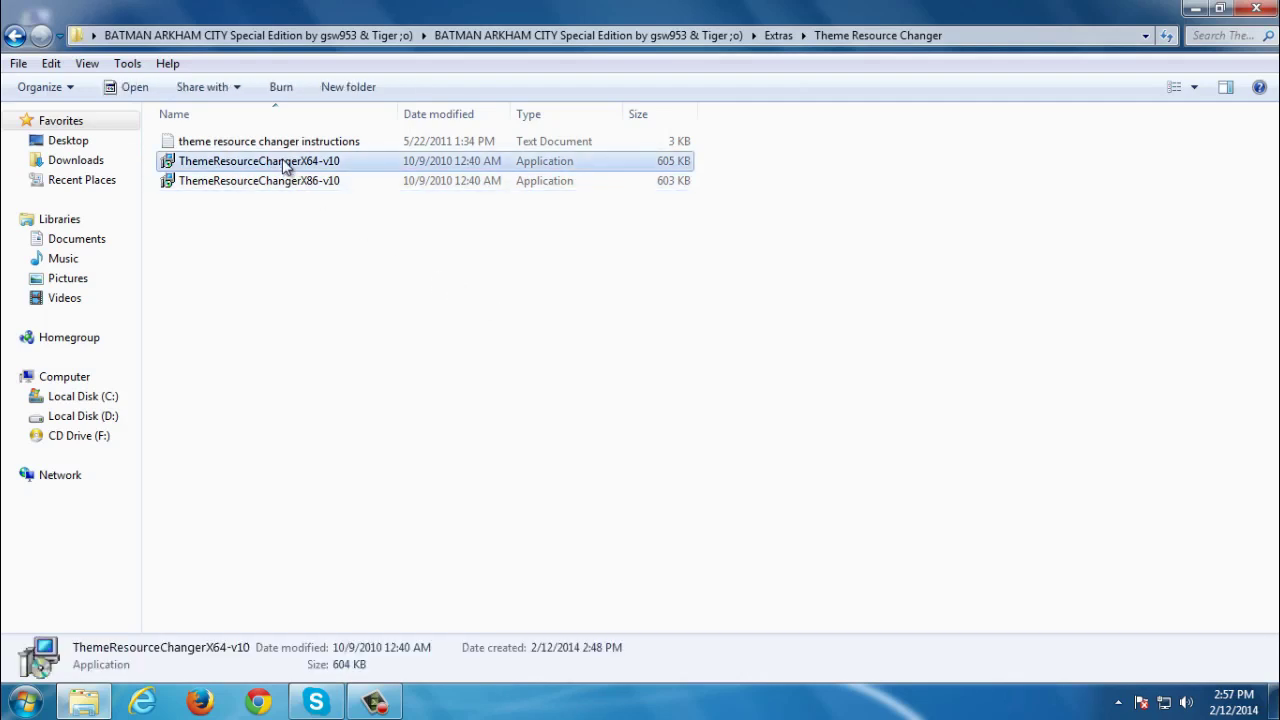
- Go back to Extras and open UniversalThemePatcher, looking over its x64 and x86 programs
click(15, 37)
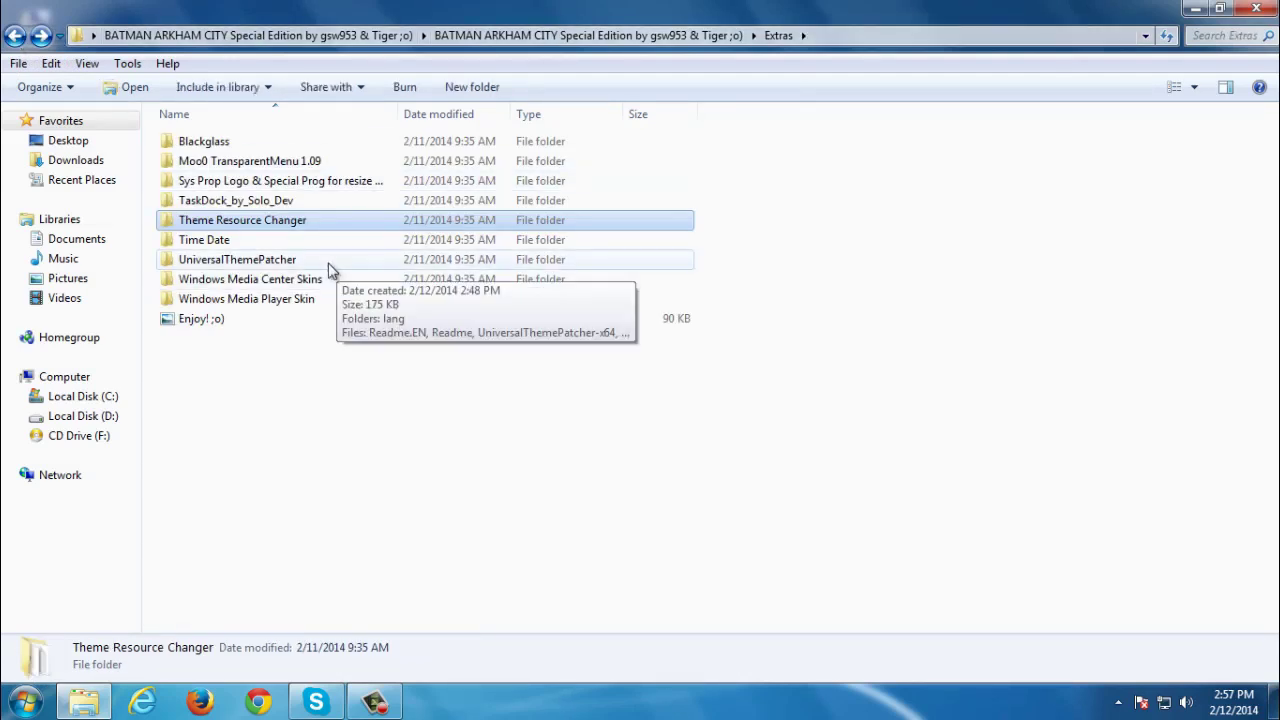
double_click(388, 266)
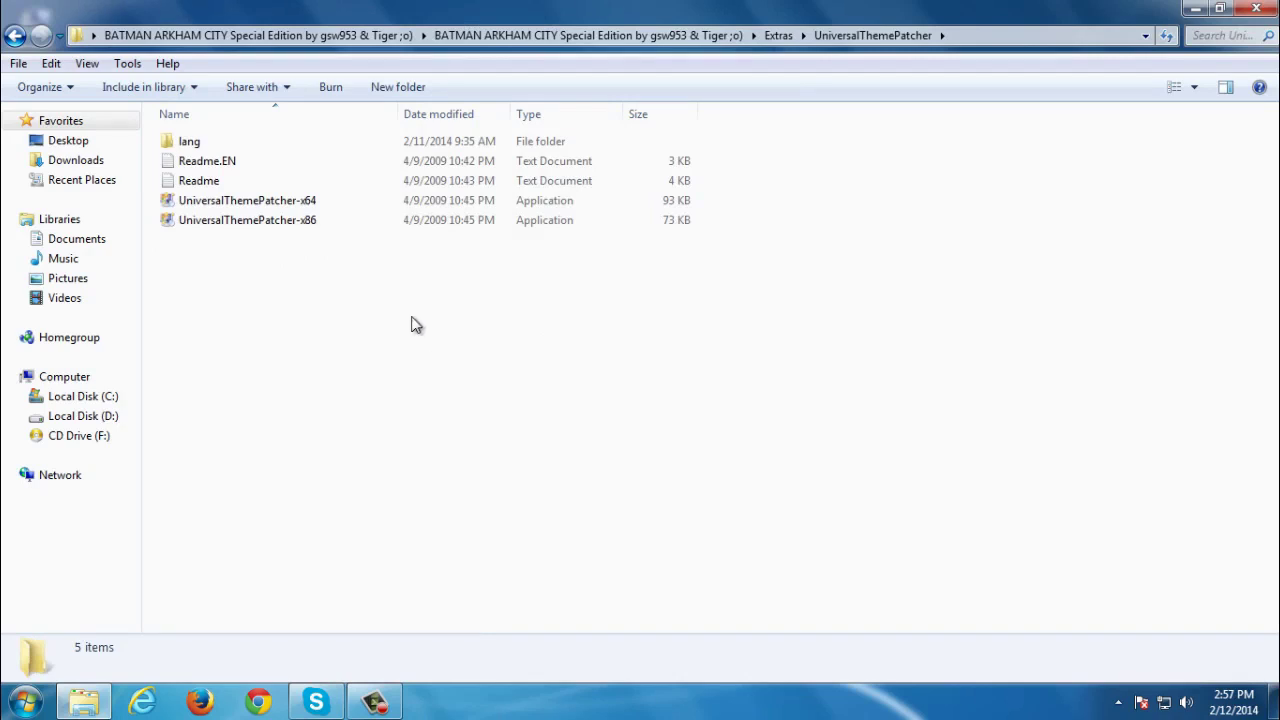
click(353, 205)
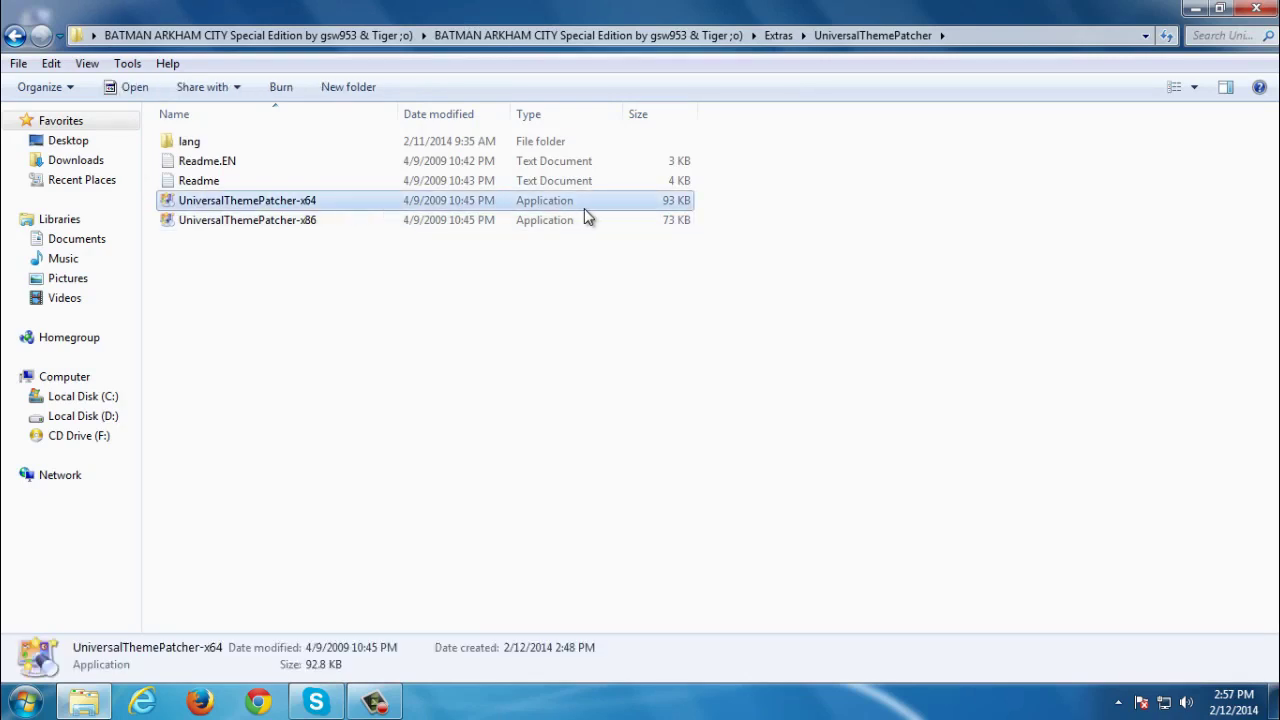
click(354, 224)
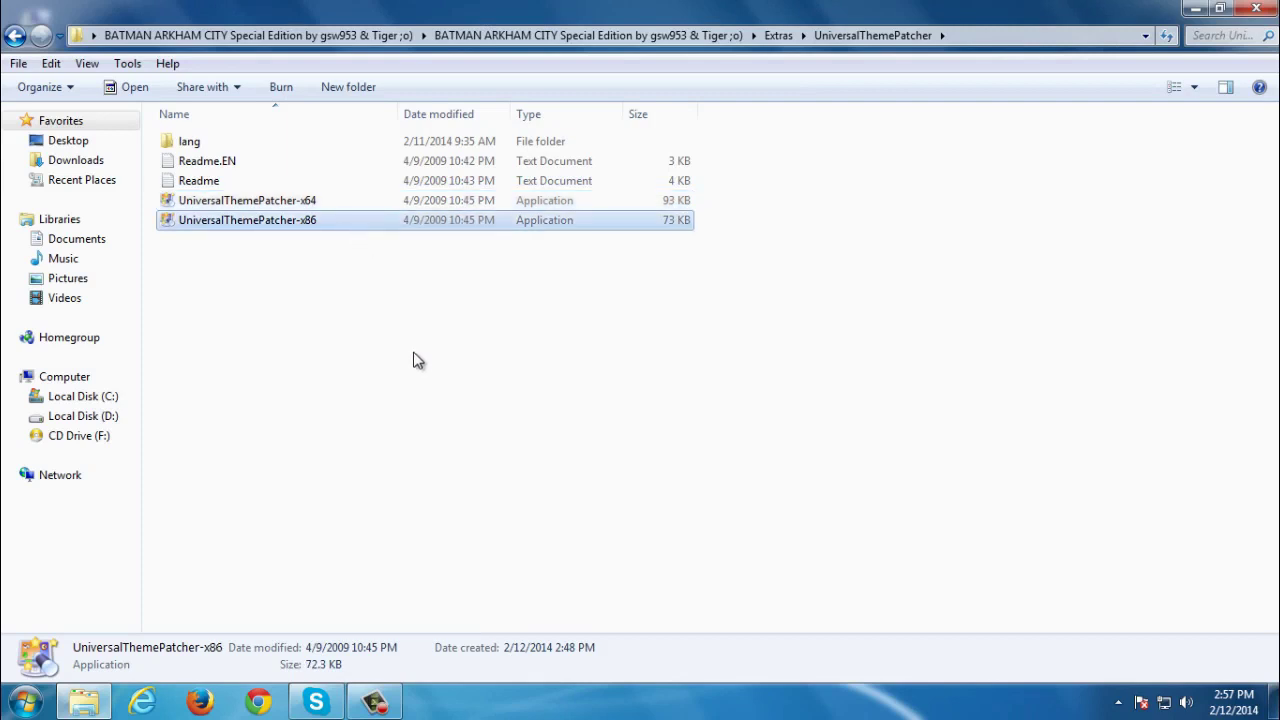
drag(414, 308, 452, 293)
click(340, 224)
- Run UniversalThemePatcher-x64 in English and accept its report showing all three DLLs patched
double_click(366, 200)
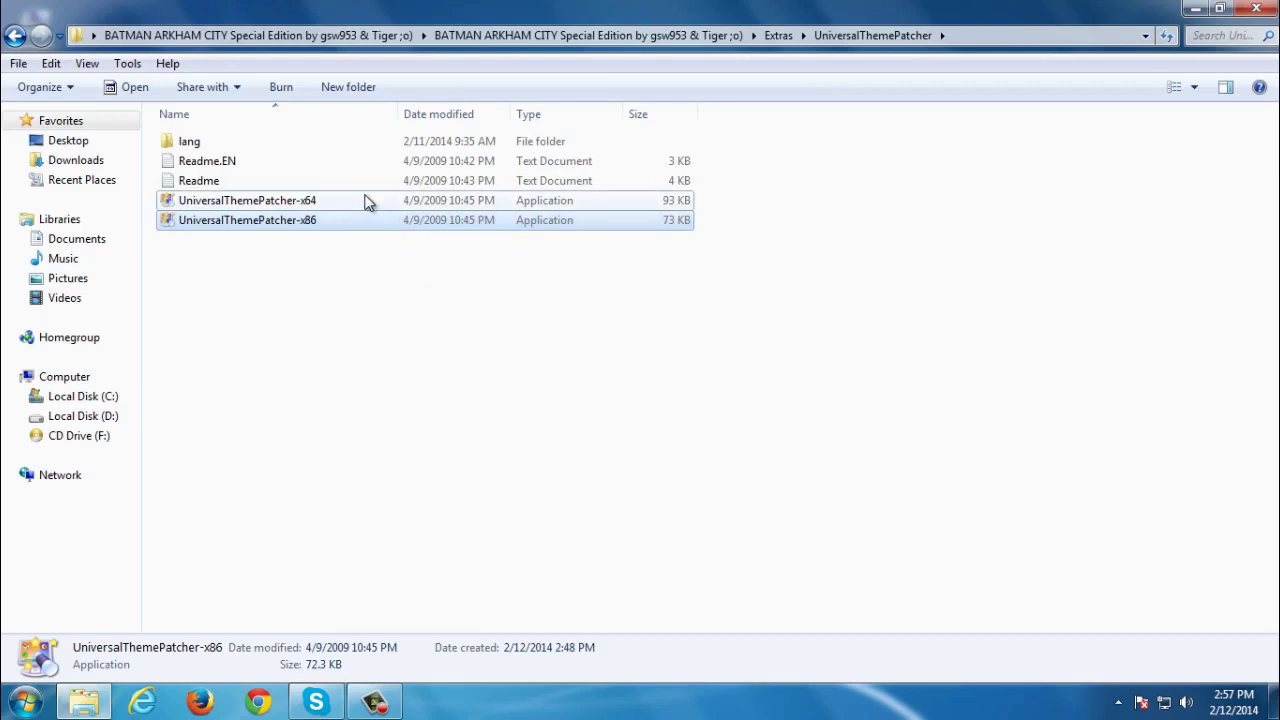
click(676, 367)
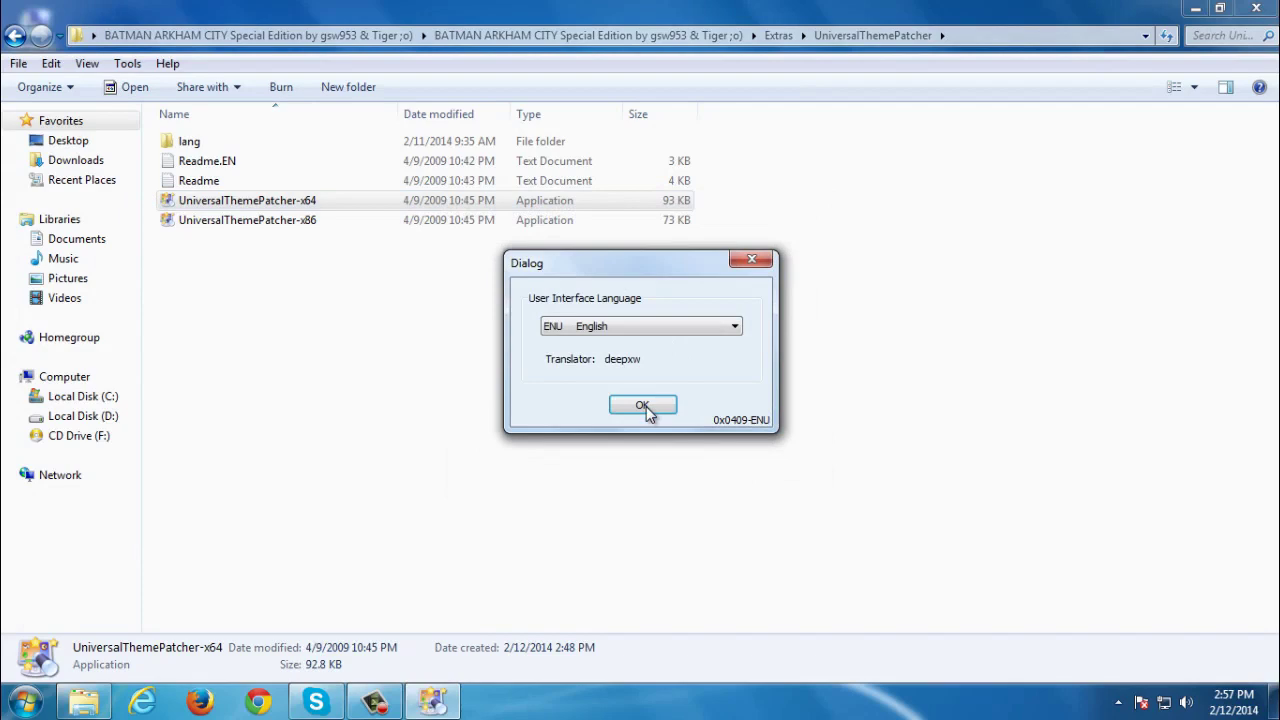
click(650, 405)
click(708, 455)
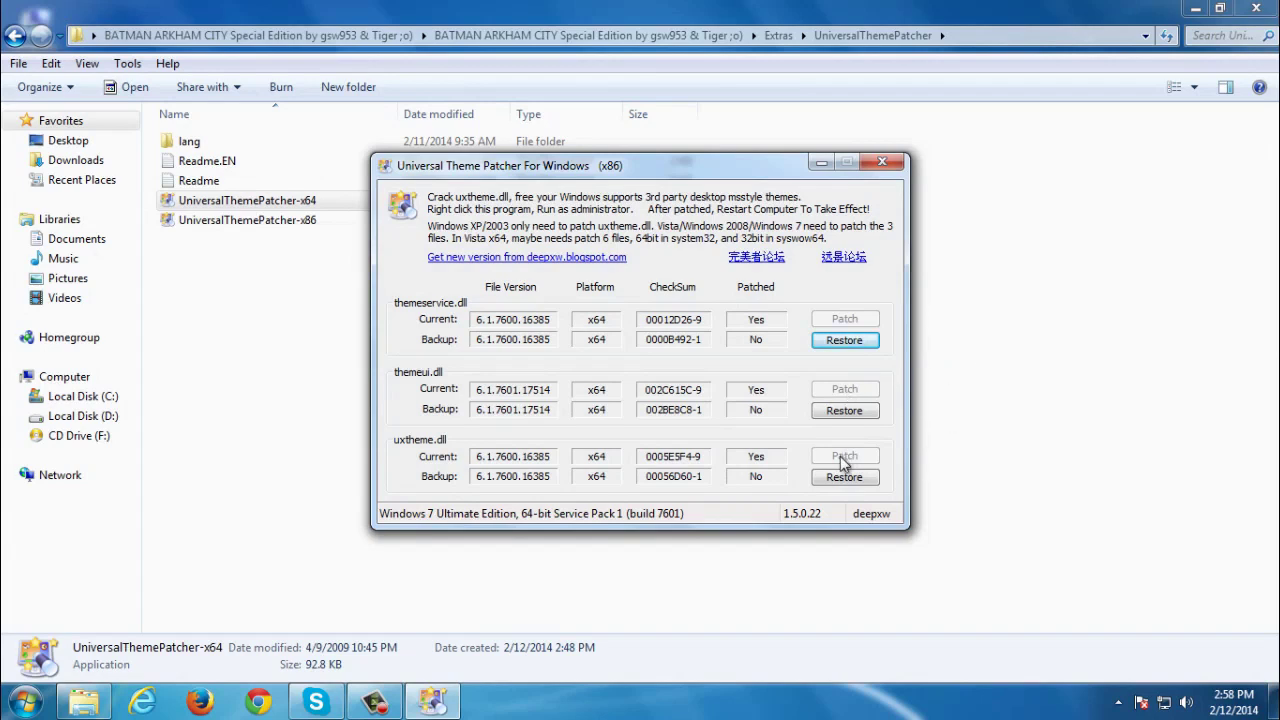
- Close the patcher and navigate back to the pack's Theme folder
click(882, 162)
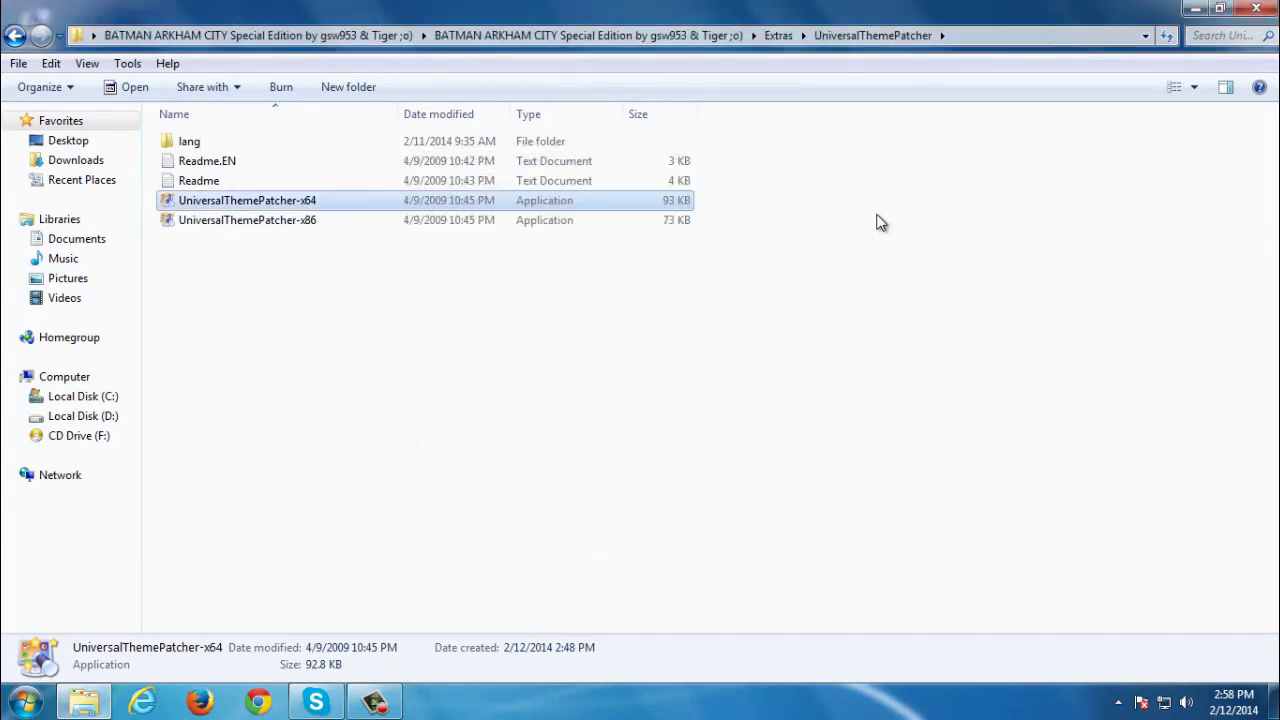
click(14, 37)
click(14, 37)
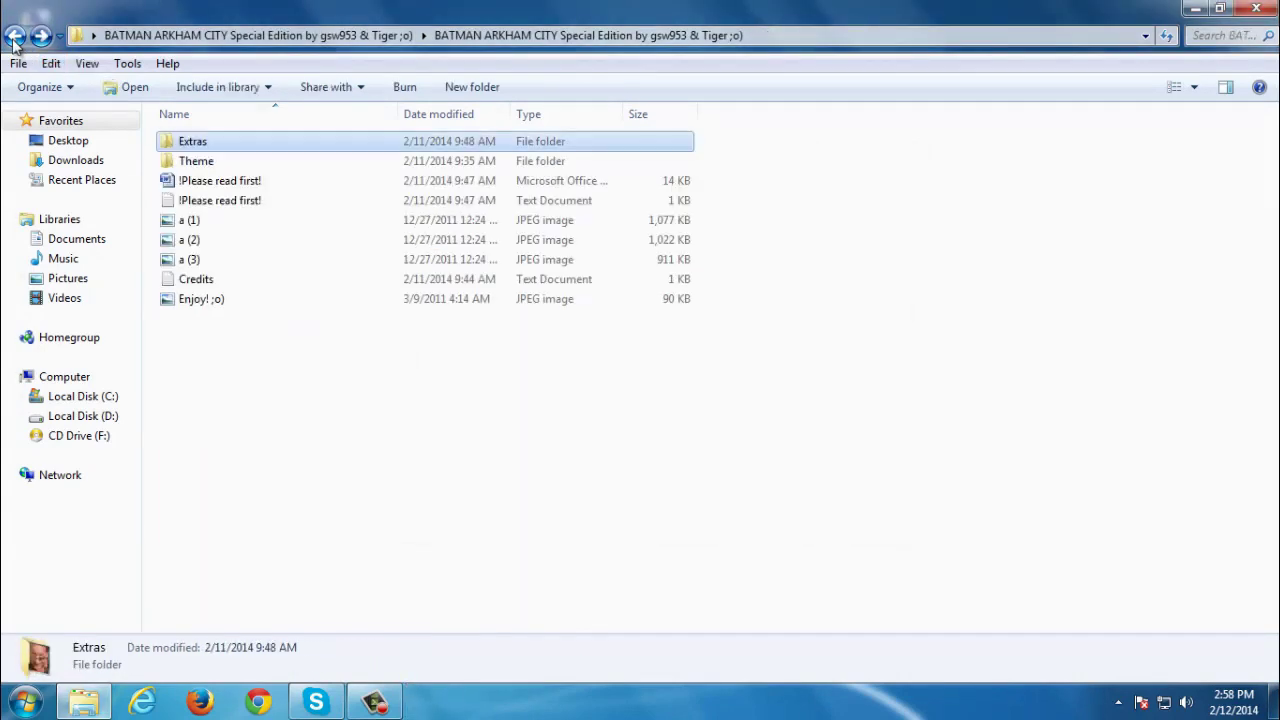
double_click(310, 163)
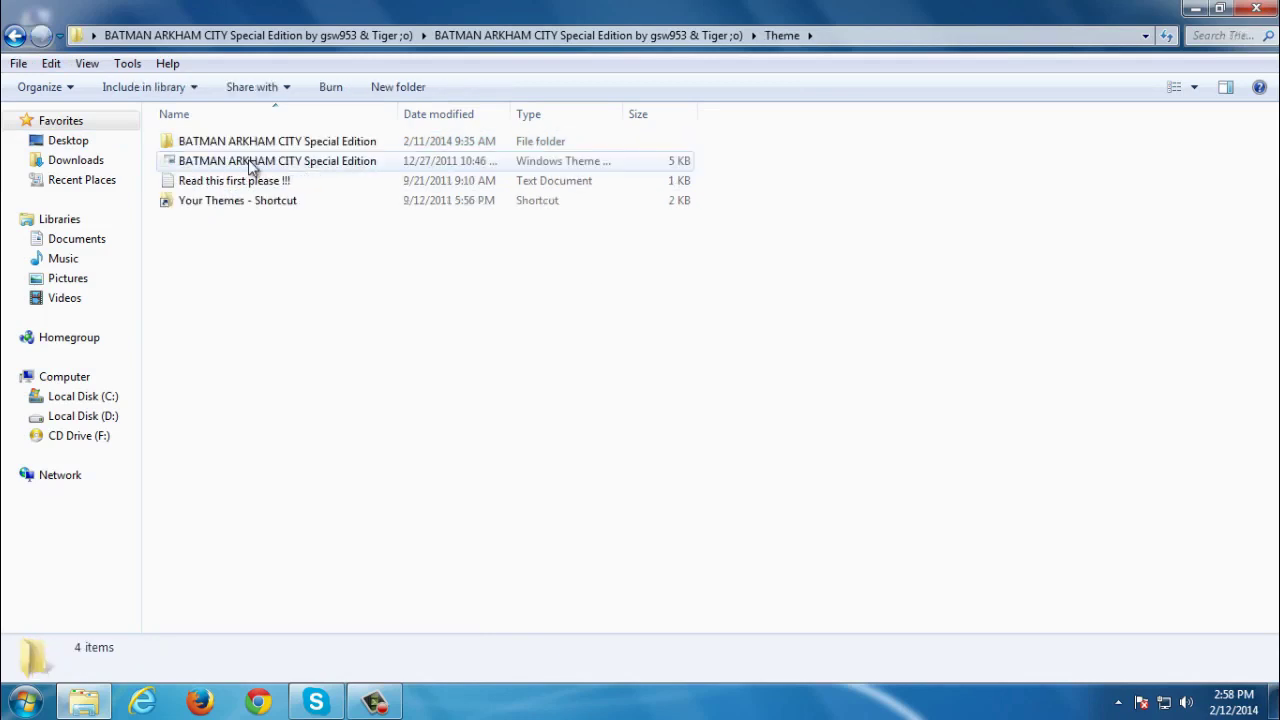
- Copy the BATMAN ARKHAM CITY theme folder and .theme file into Windows Themes via Your Themes shortcut
click(162, 145)
ctrl+click(366, 163)
right_click(366, 163)
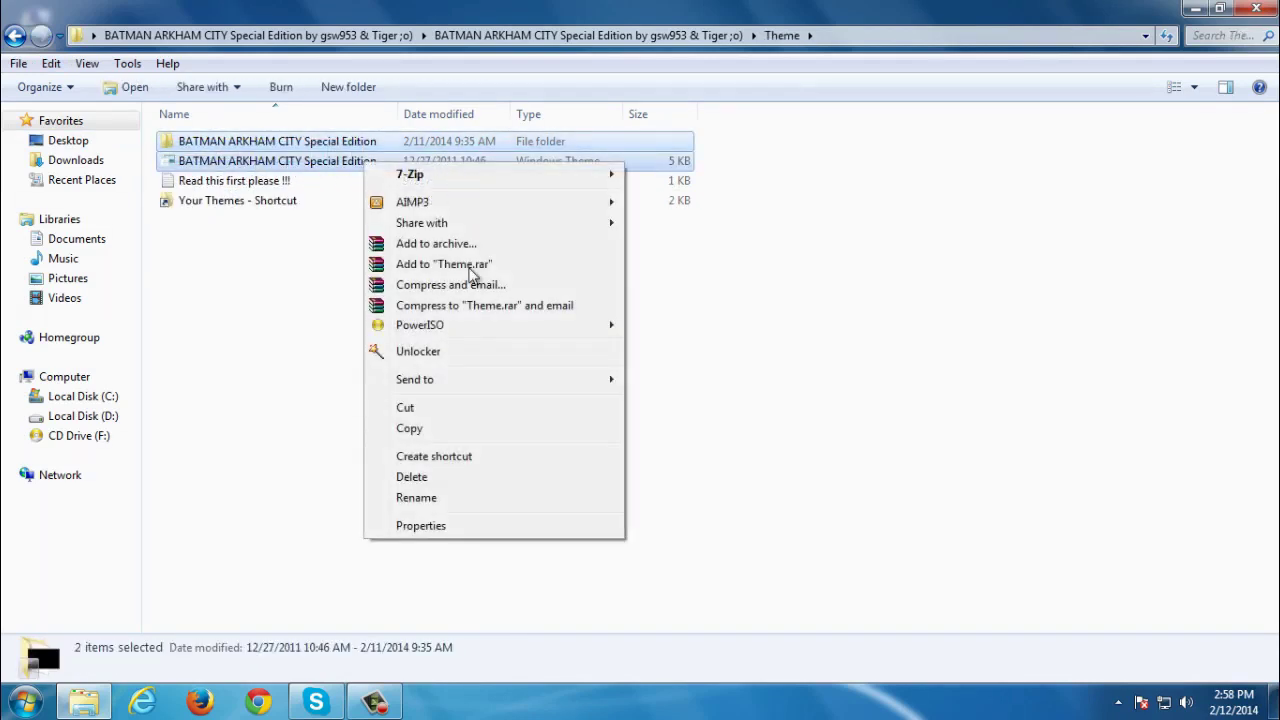
click(420, 428)
click(308, 203)
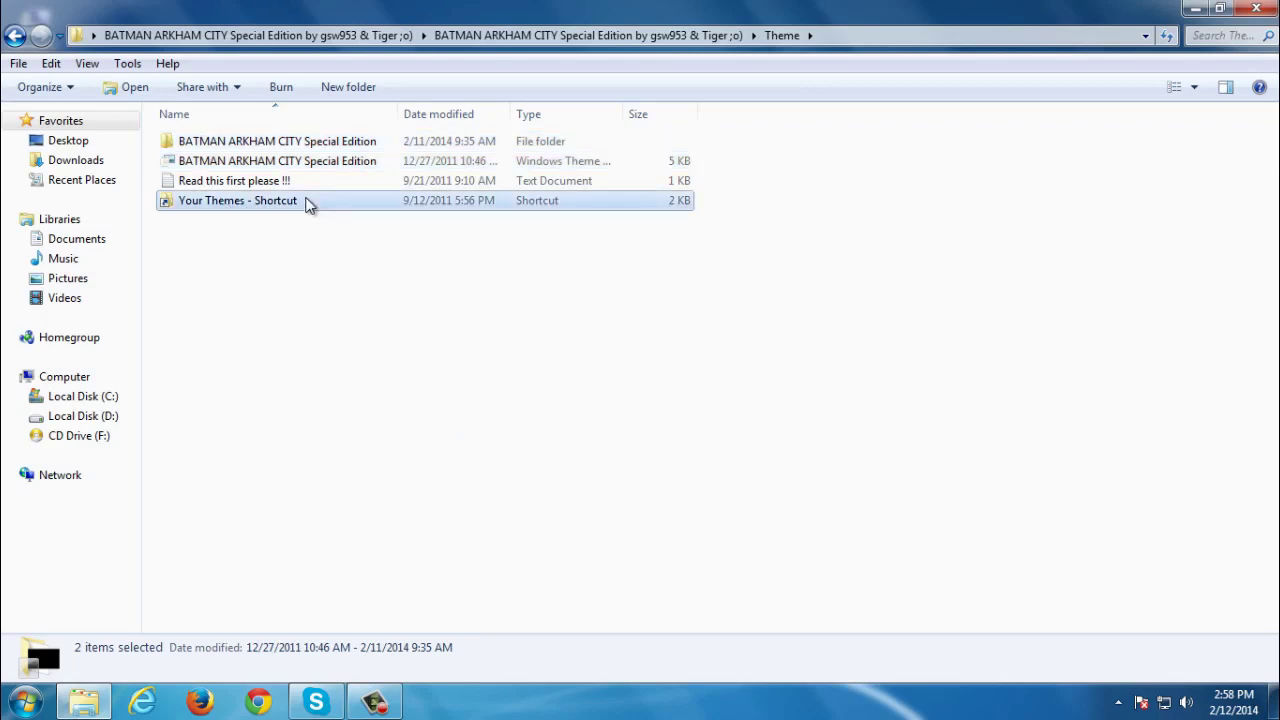
double_click(308, 203)
right_click(786, 232)
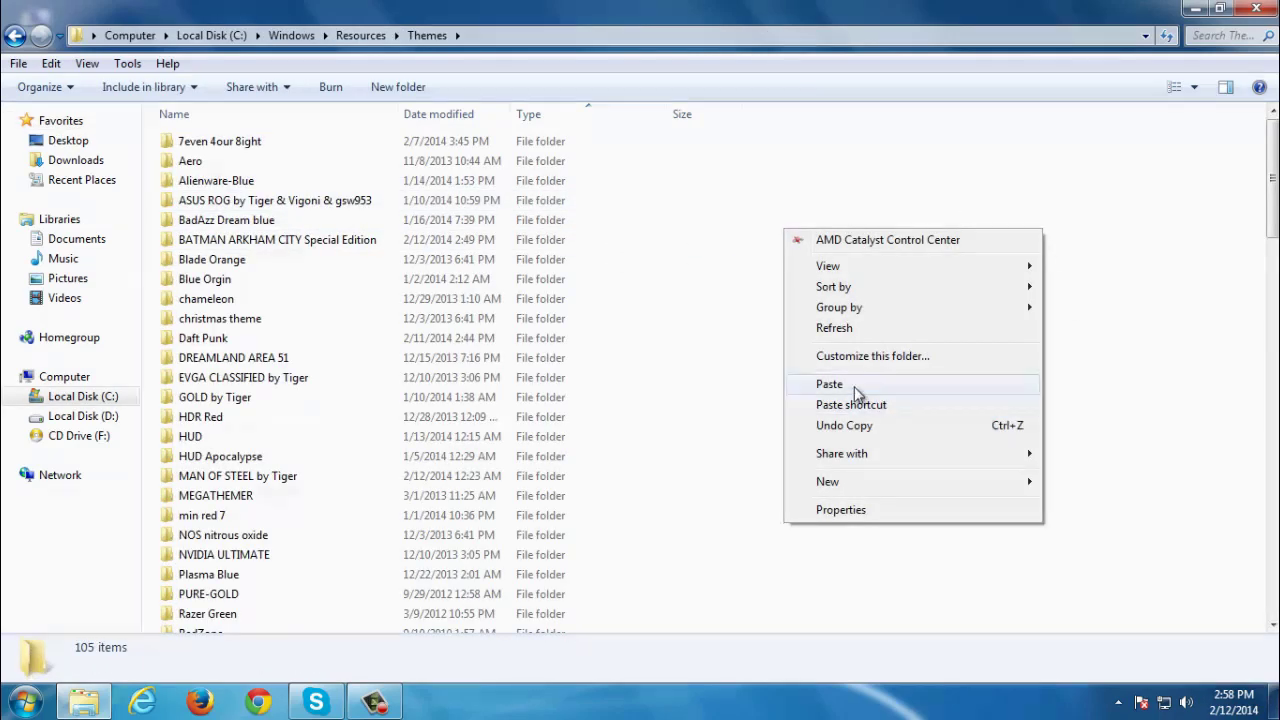
click(1258, 12)
- Apply BATMAN ARKHAM CITY Special Edition from Installed Themes in Personalization, then close it
right_click(693, 263)
click(786, 518)
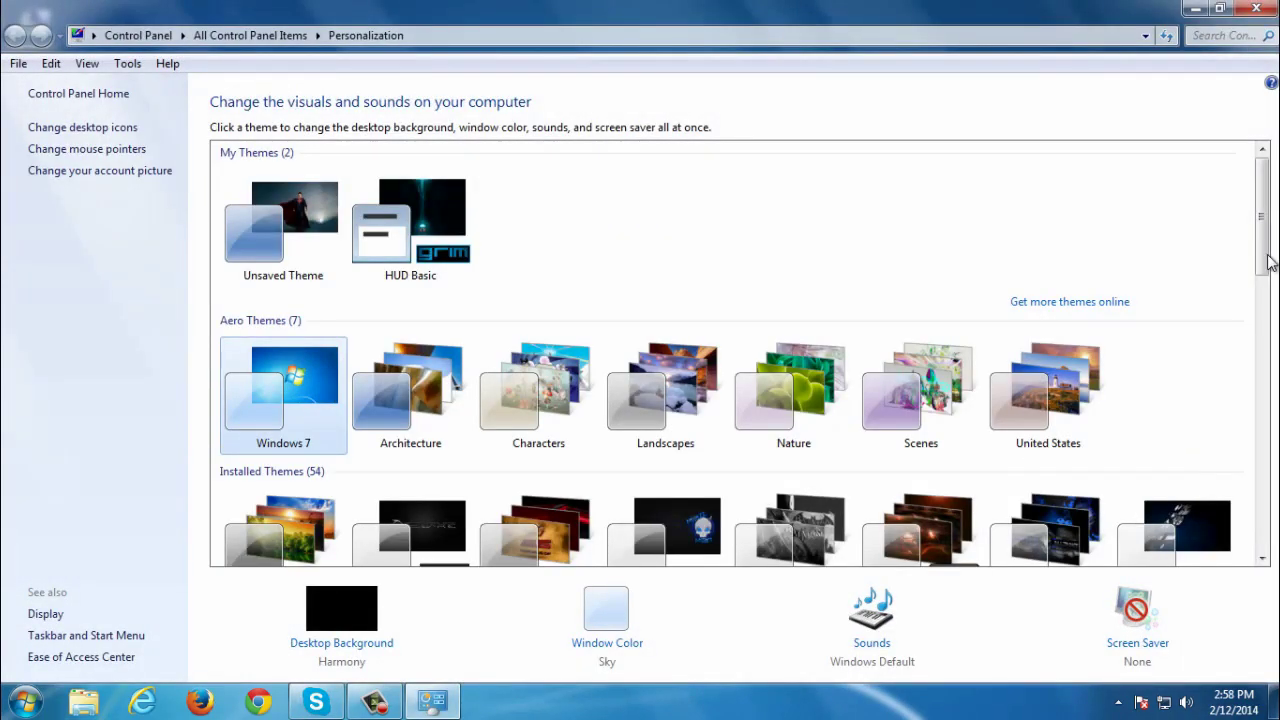
scroll(1268, 262, down, 2)
click(825, 452)
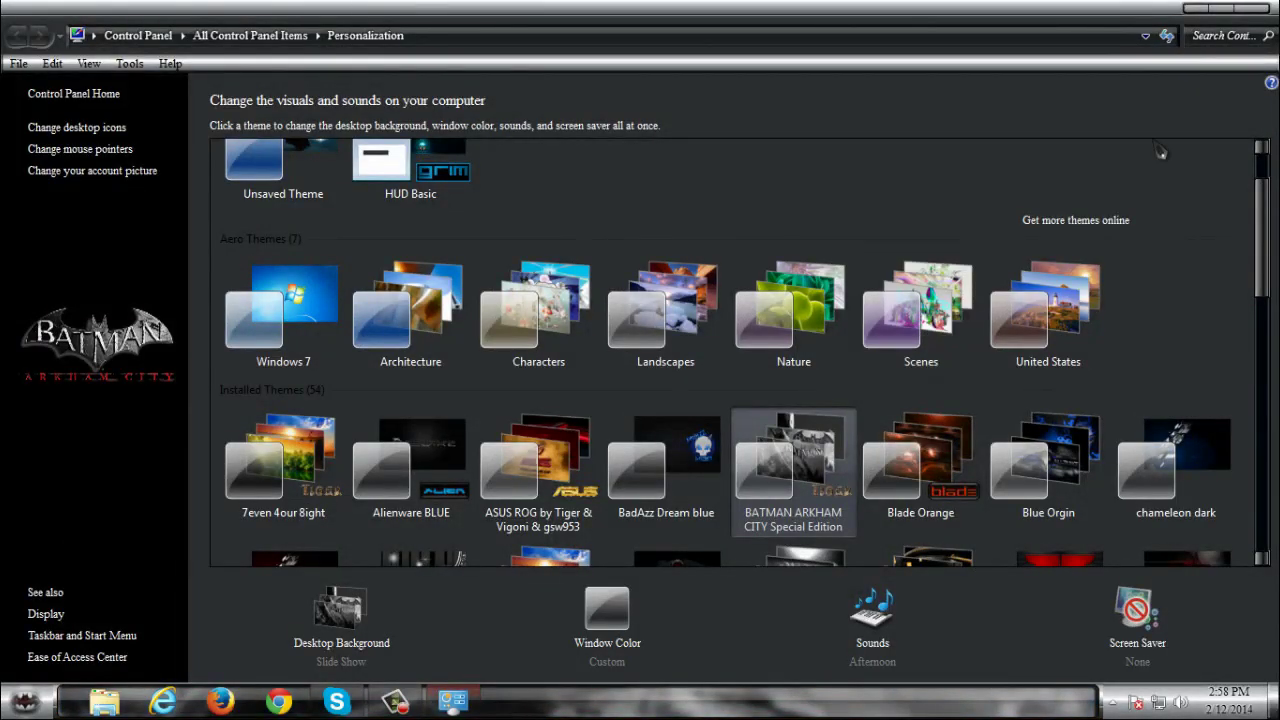
click(1258, 14)
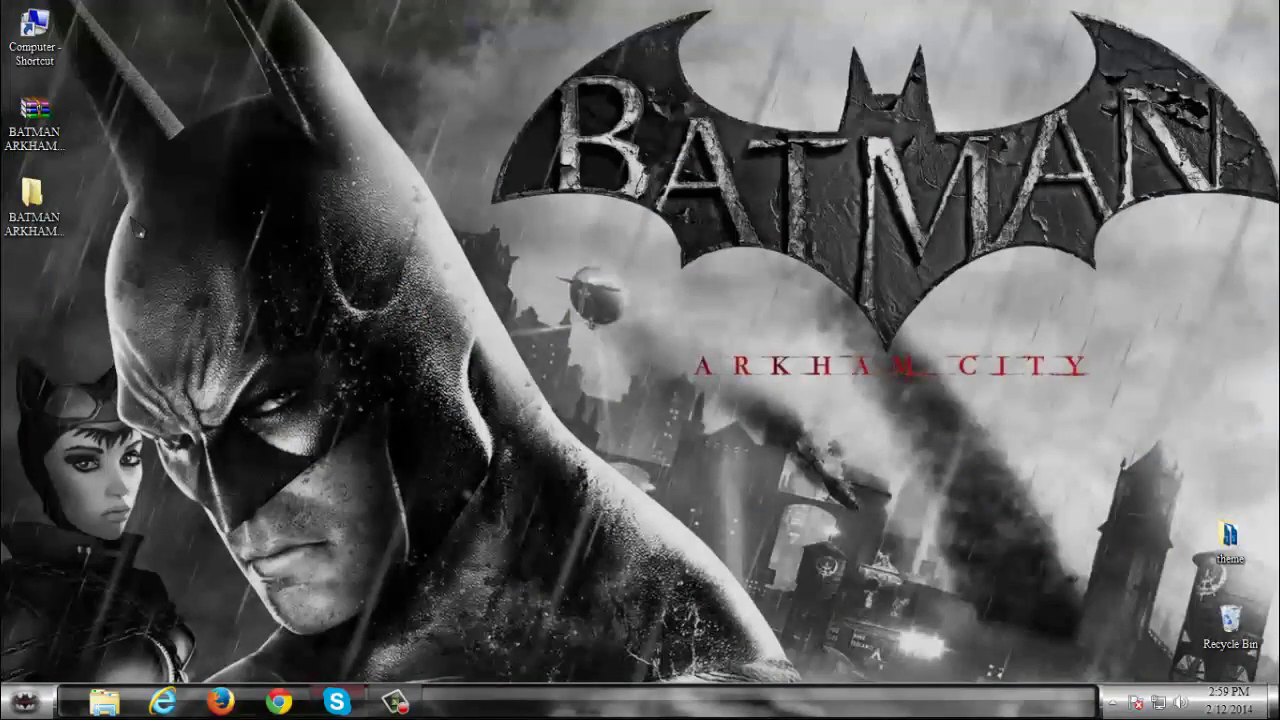
- Run Blackglass.exe from Extras > Blackglass, allowing the unverified app, then close Explorer
double_click(33, 205)
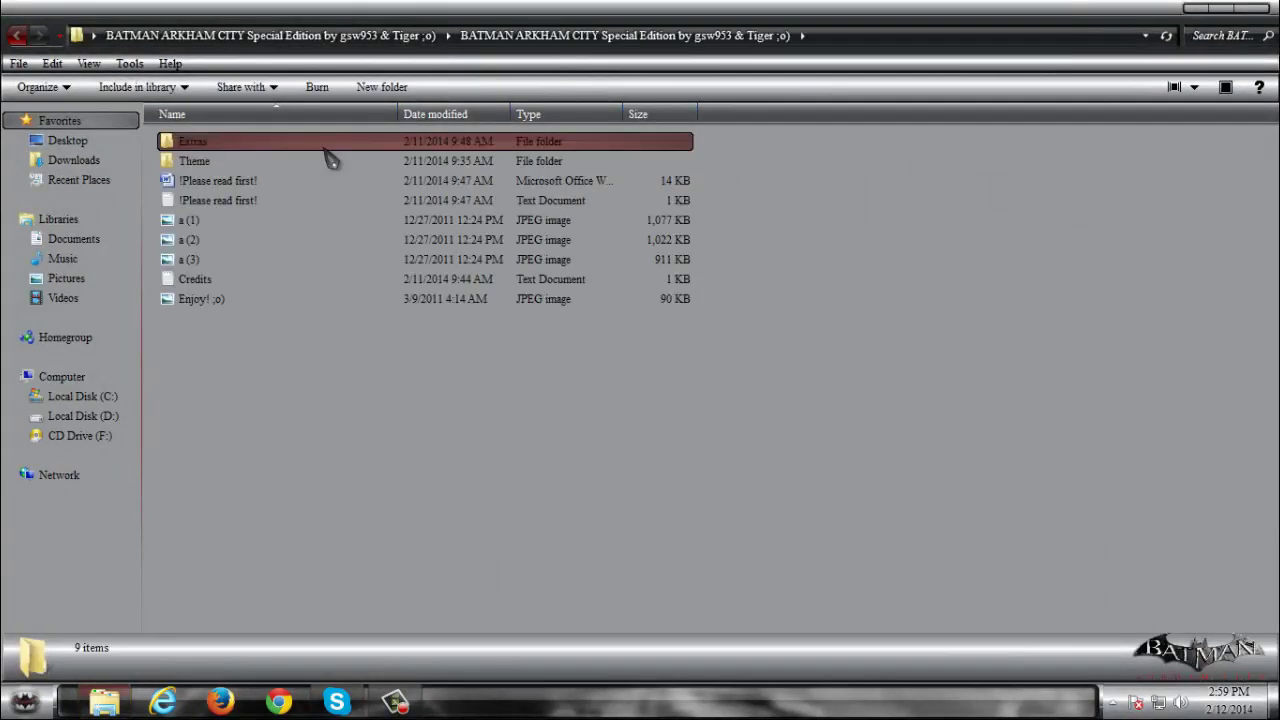
double_click(321, 145)
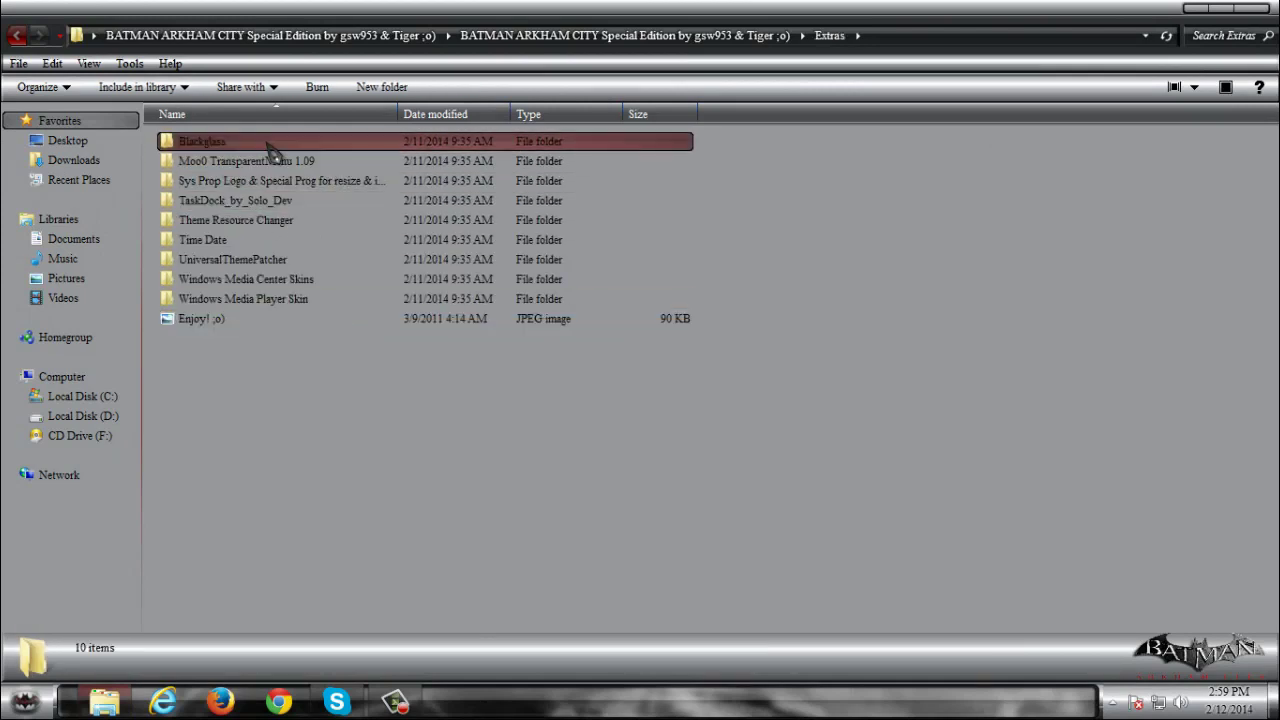
double_click(270, 145)
double_click(354, 166)
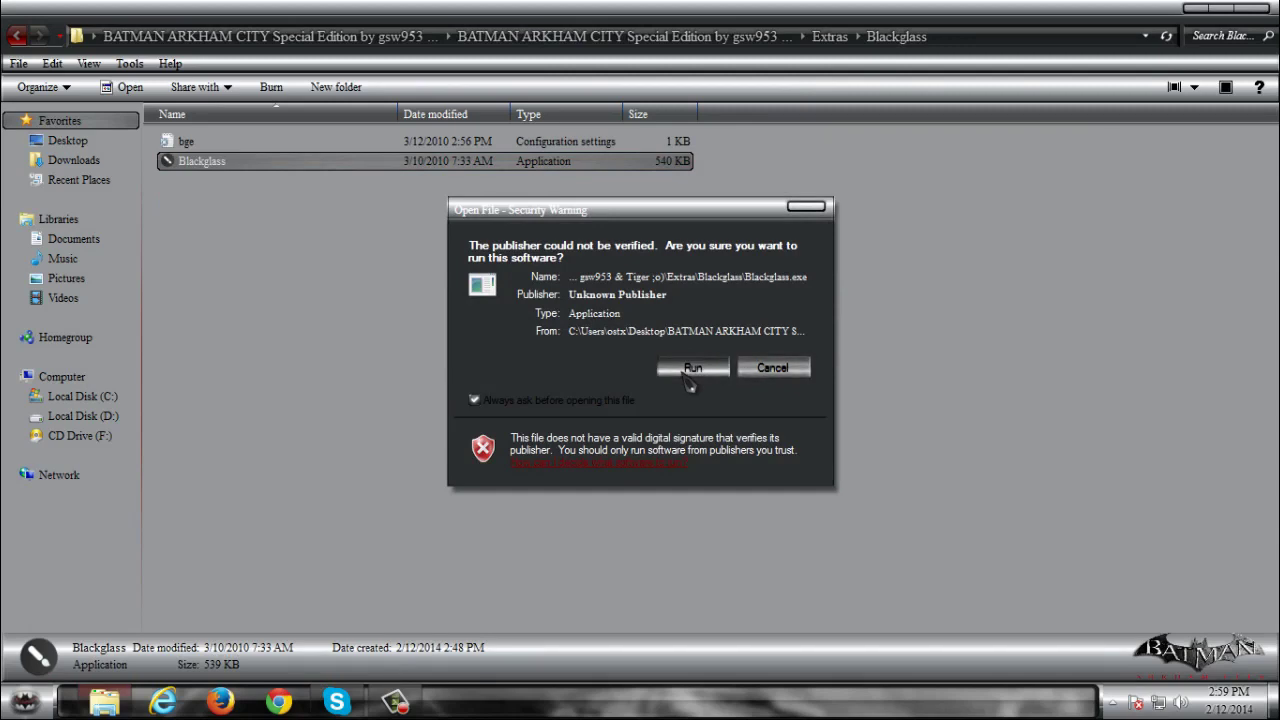
click(690, 370)
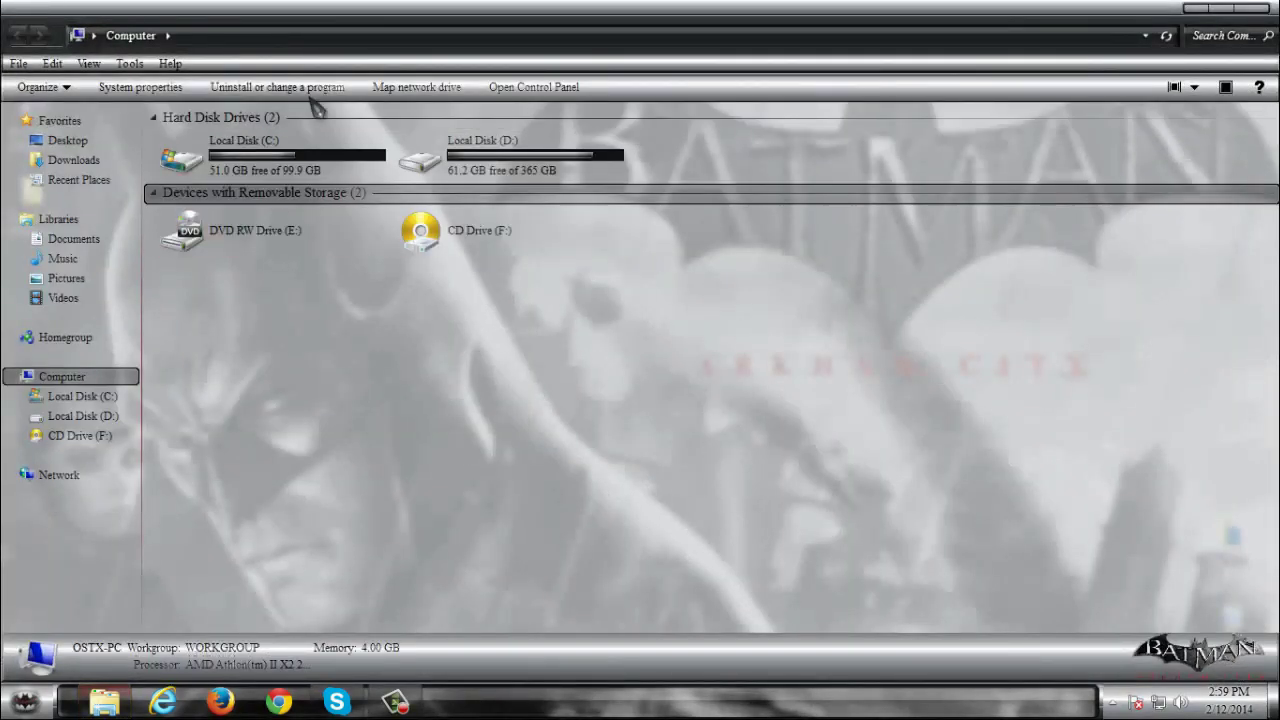
click(1250, 9)
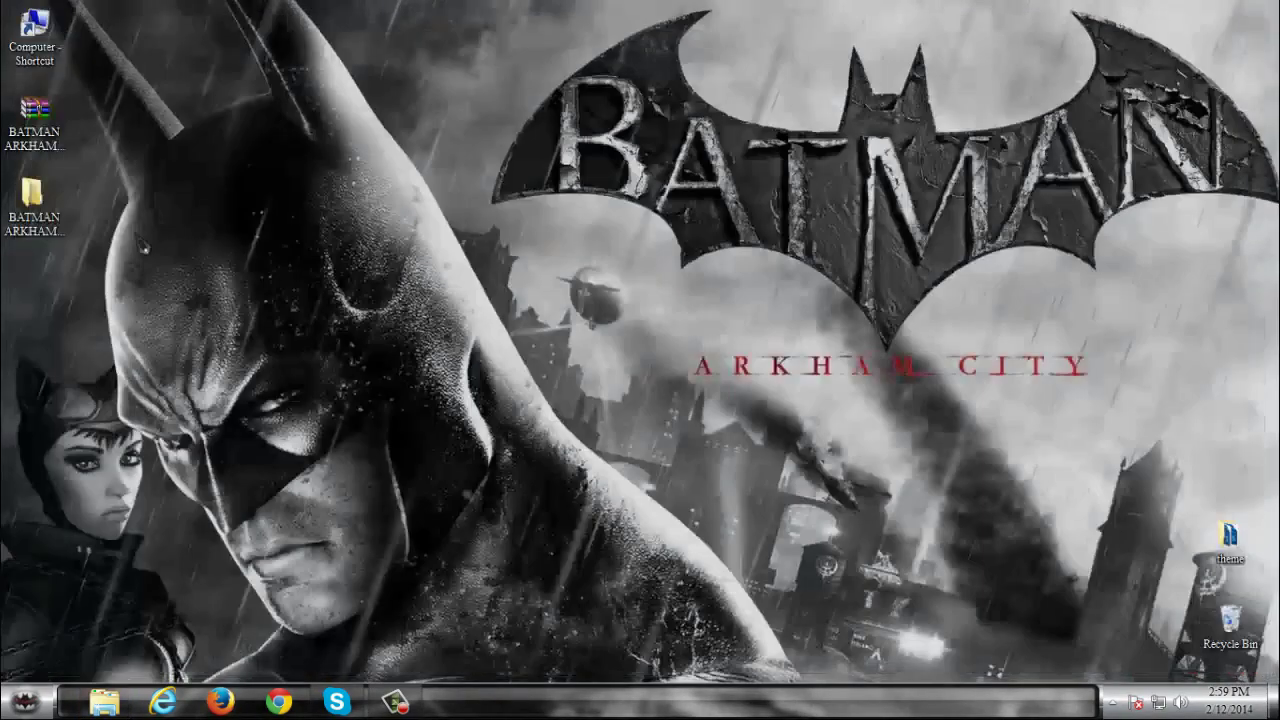
- Reopen the theme pack, go into Extras and select the Sys Prop Logo folder
double_click(68, 236)
double_click(300, 149)
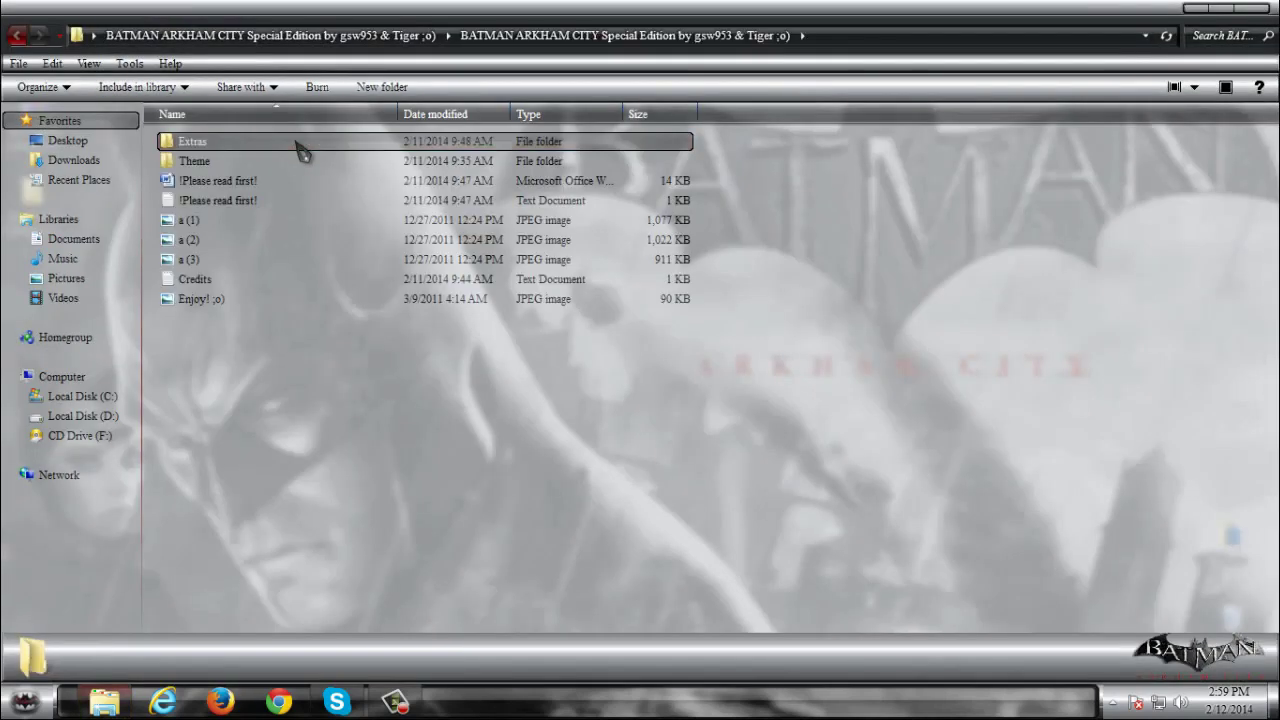
double_click(300, 149)
click(357, 181)
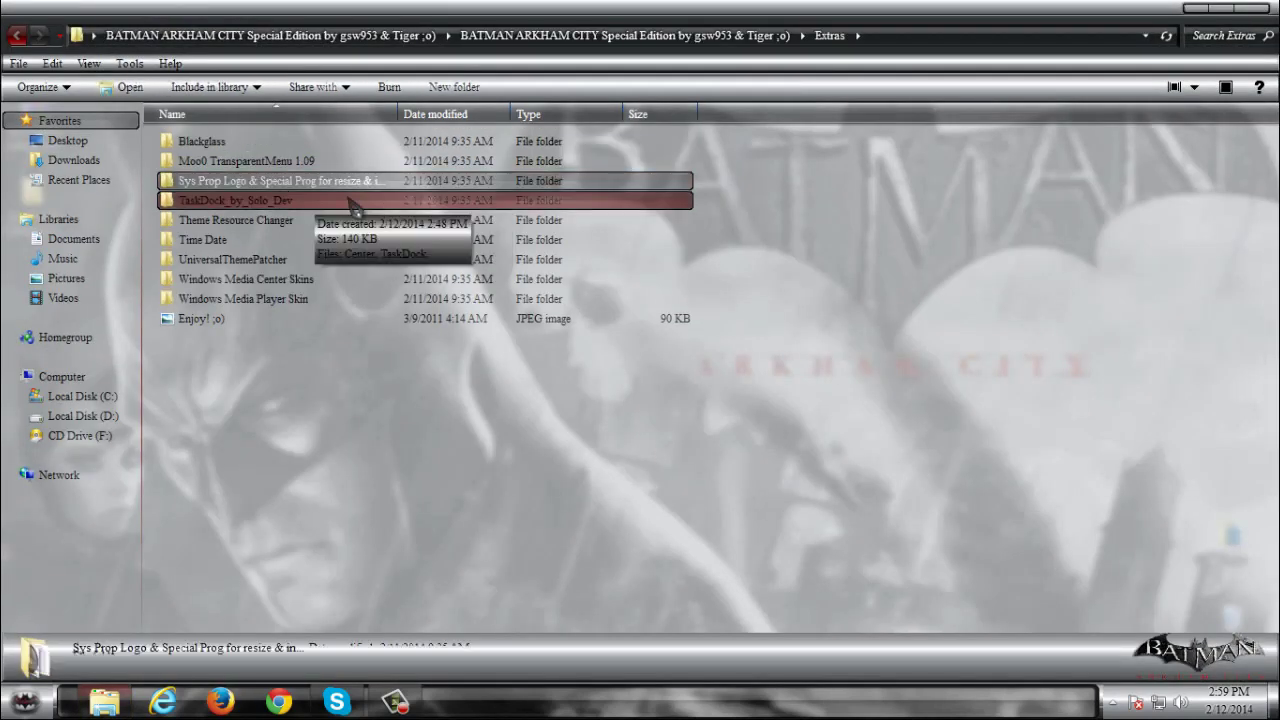
- Open the Sys Prop Logo folder and launch System Properties Logo Changer, allowing it to run
double_click(360, 186)
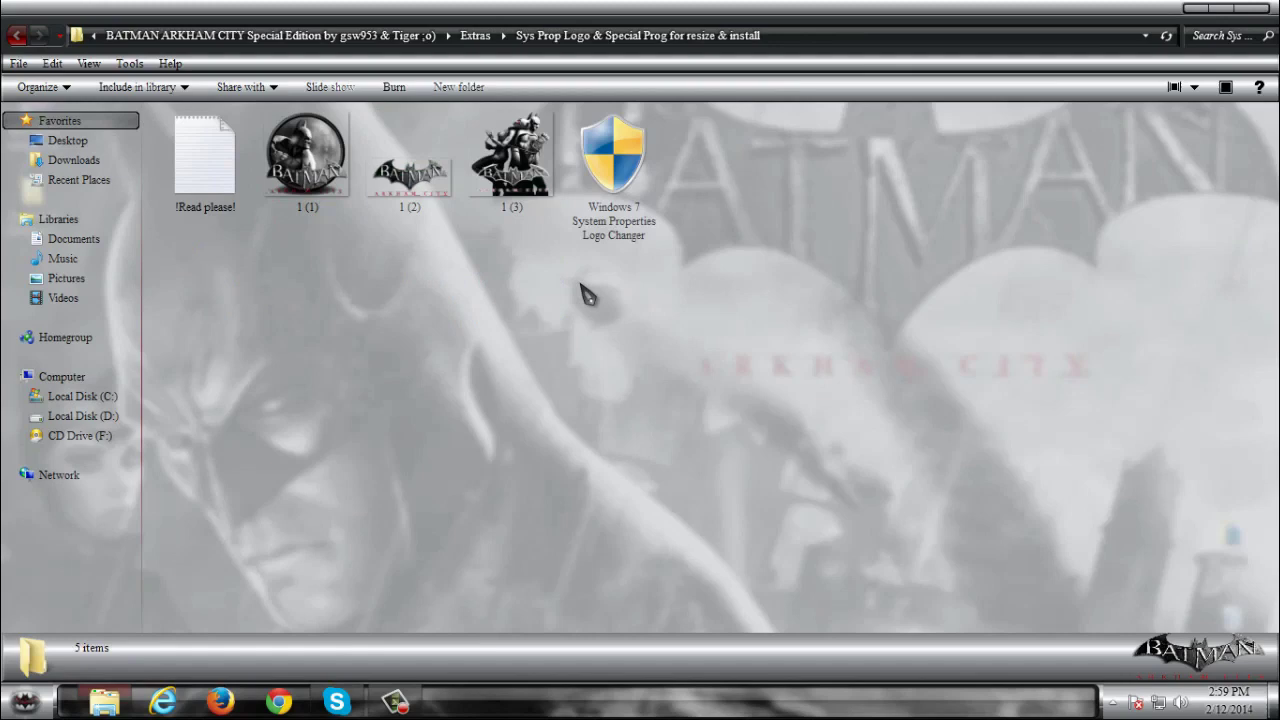
drag(514, 280, 371, 323)
click(635, 222)
double_click(635, 222)
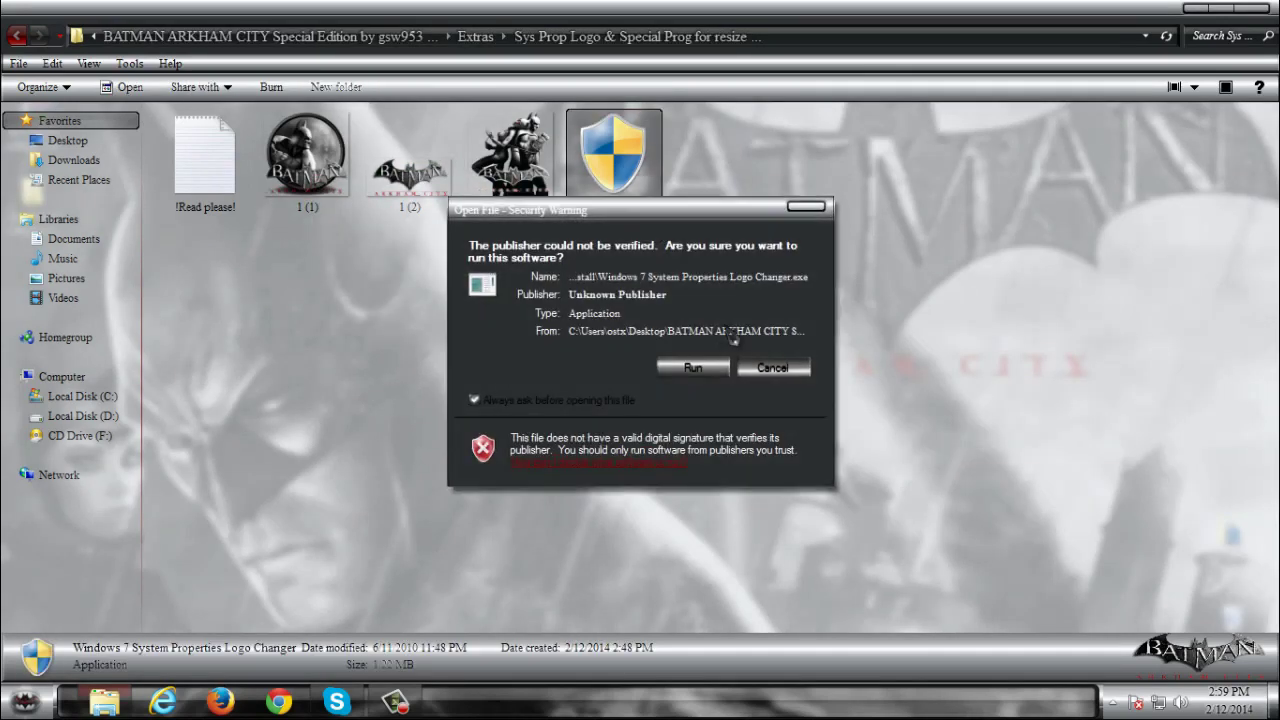
click(692, 370)
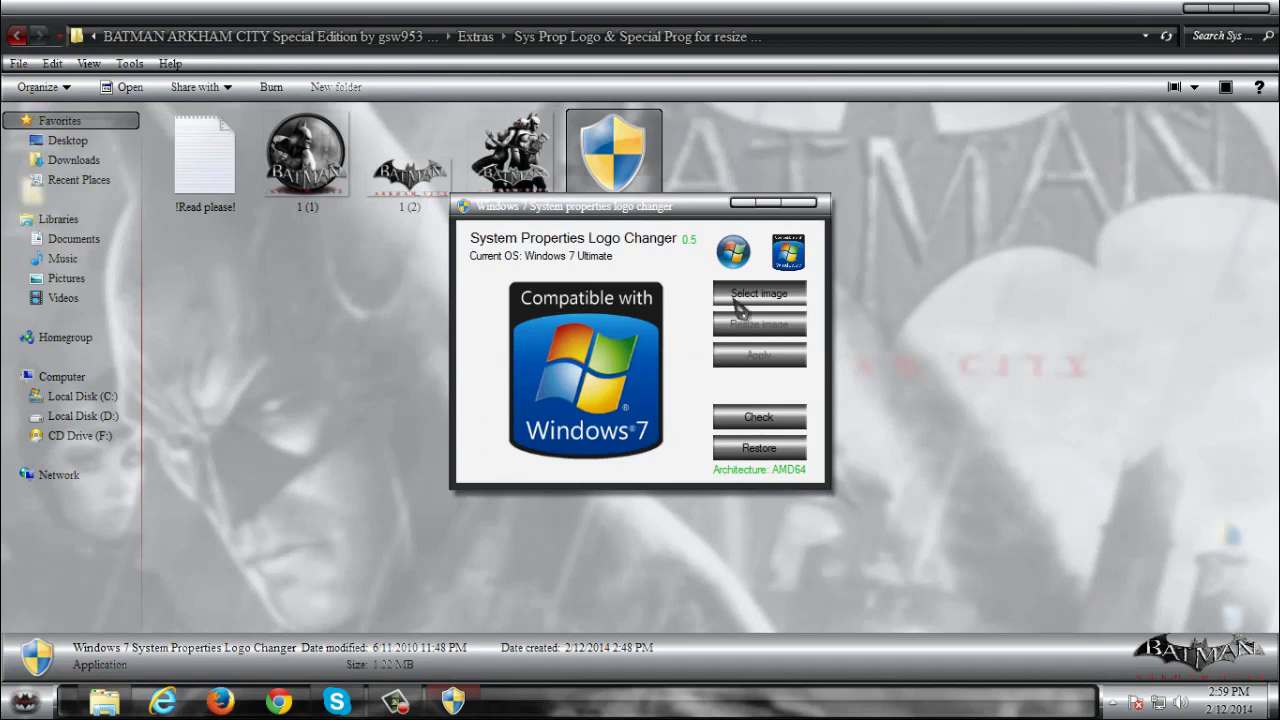
- Browse for a new logo image in the Desktop's theme pack Extras > Sys Prop Logo folder
click(742, 297)
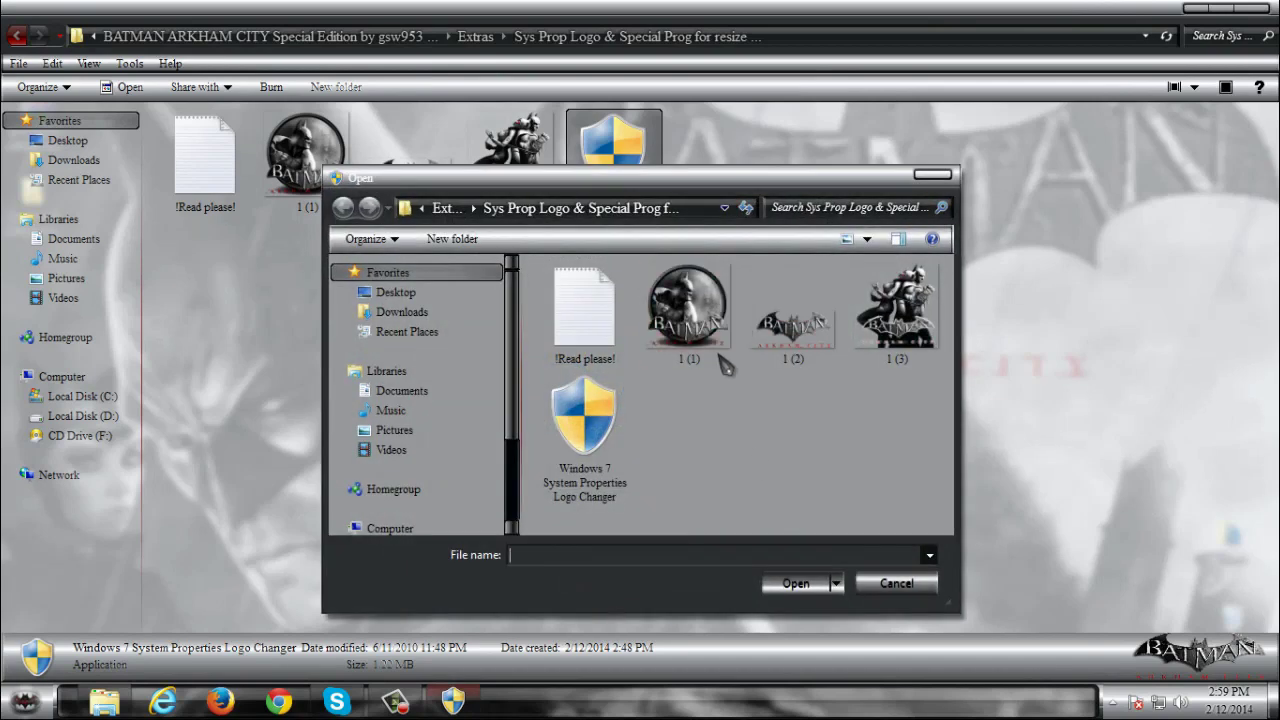
click(400, 292)
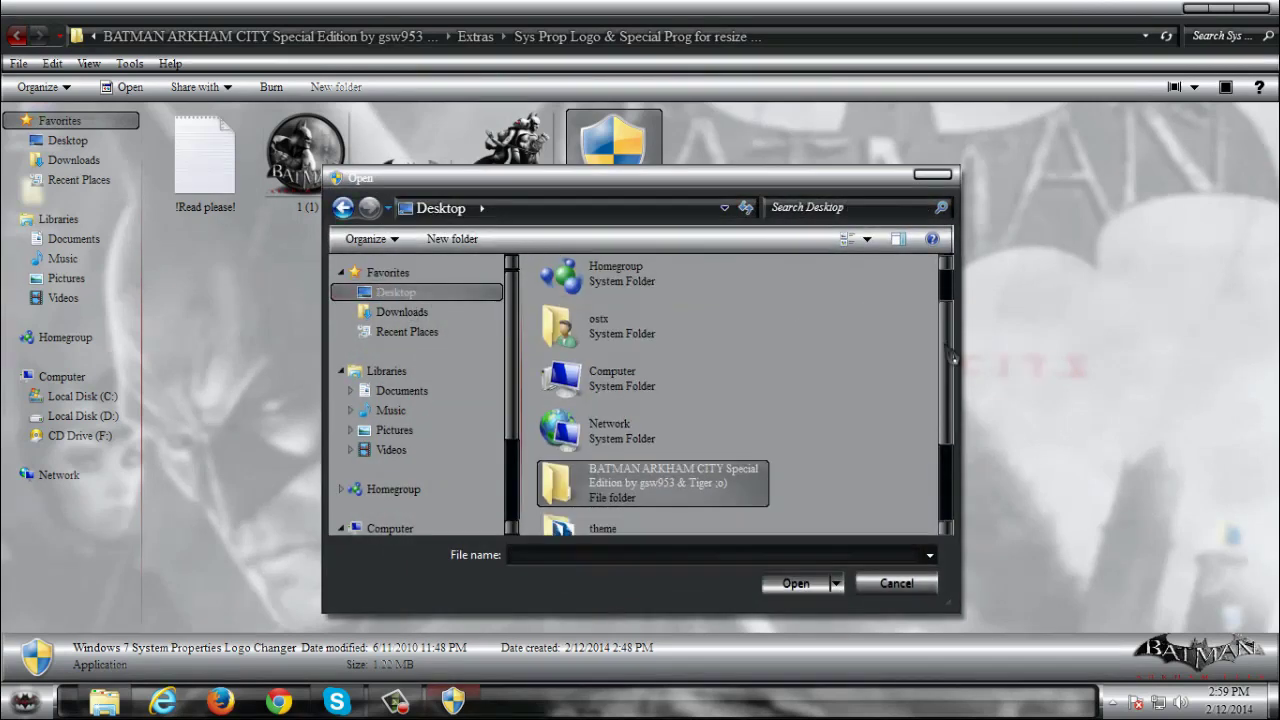
scroll(952, 358, down, 1)
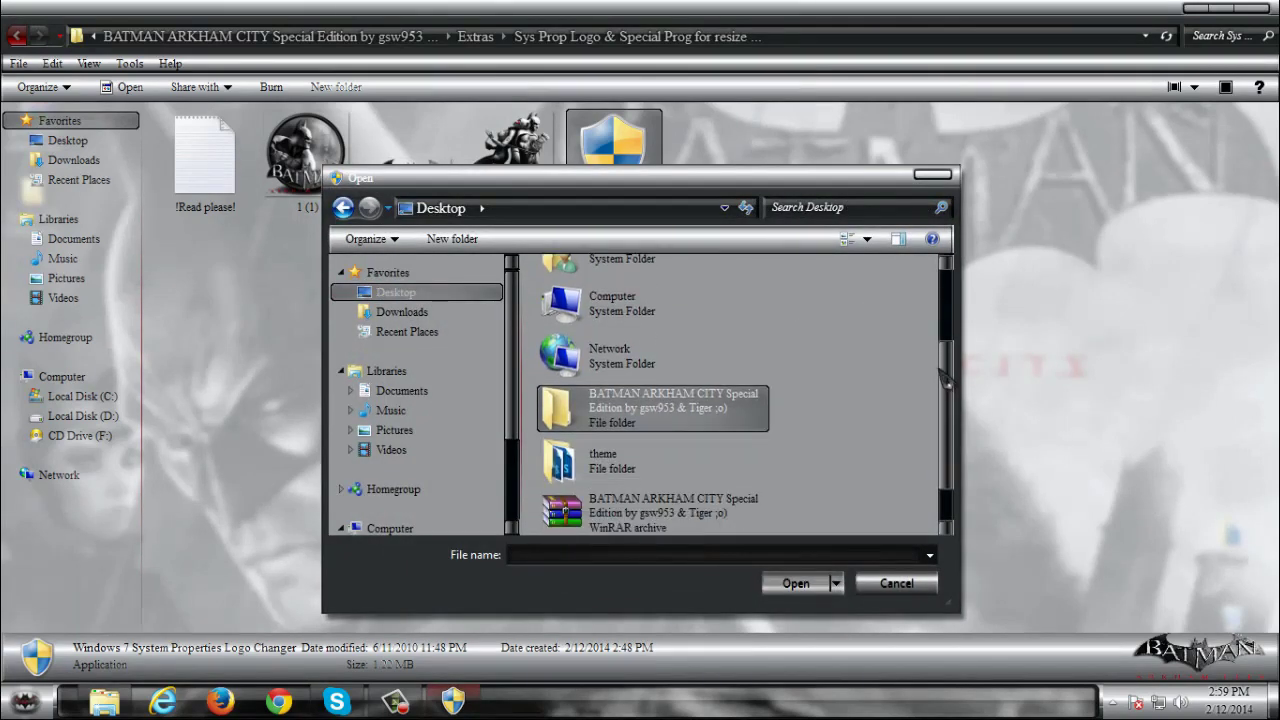
double_click(710, 418)
double_click(640, 293)
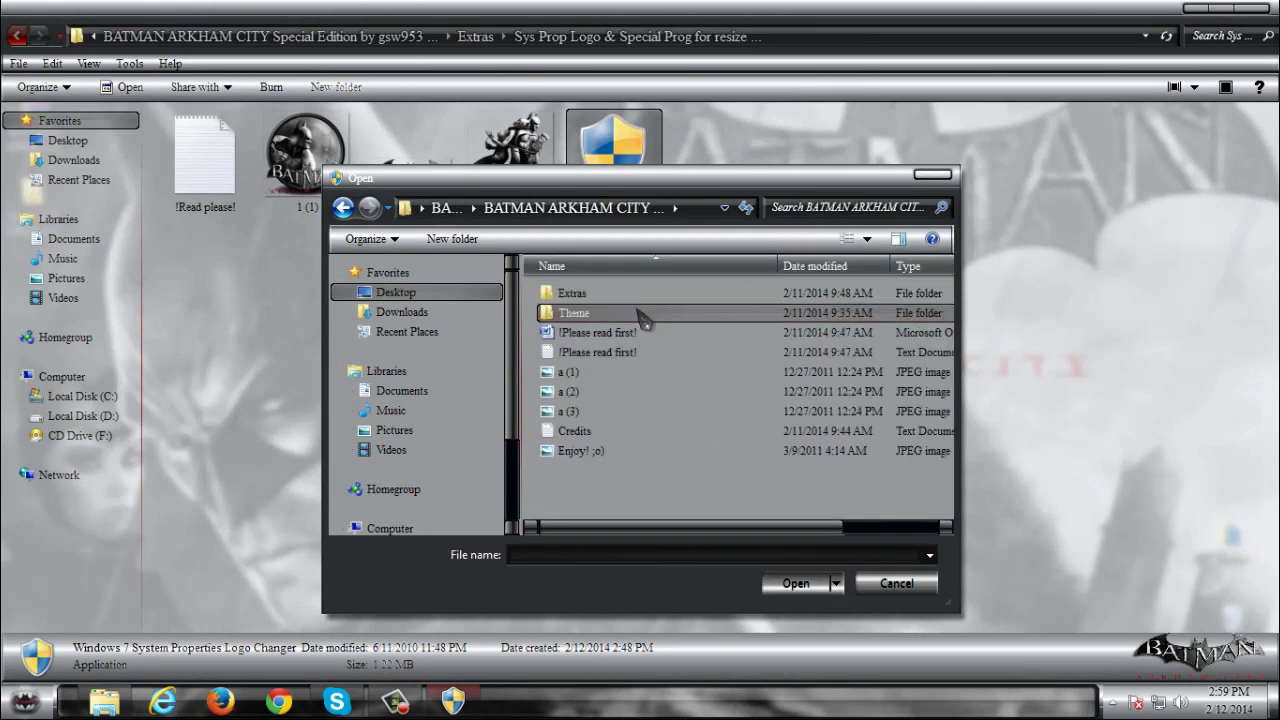
double_click(643, 298)
double_click(646, 314)
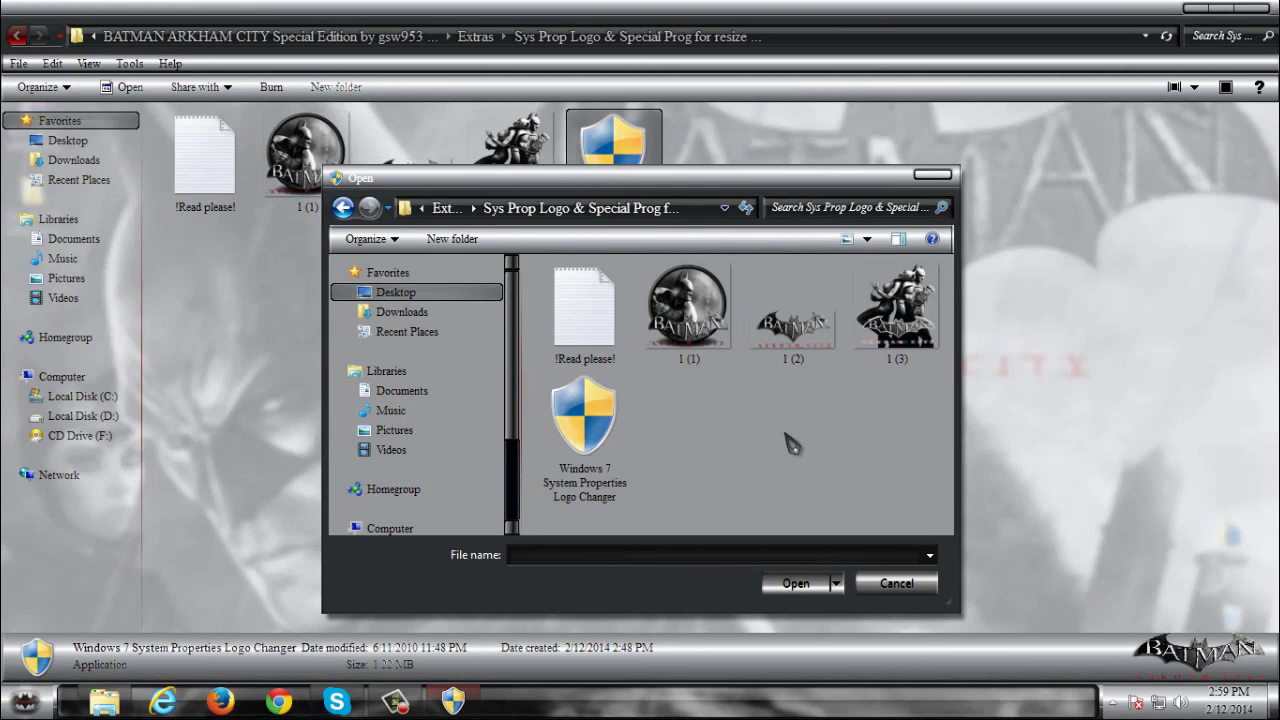
- Compare images 1 (1), 1 (2) and 1 (3), then load 1 (2) into the logo changer
click(853, 360)
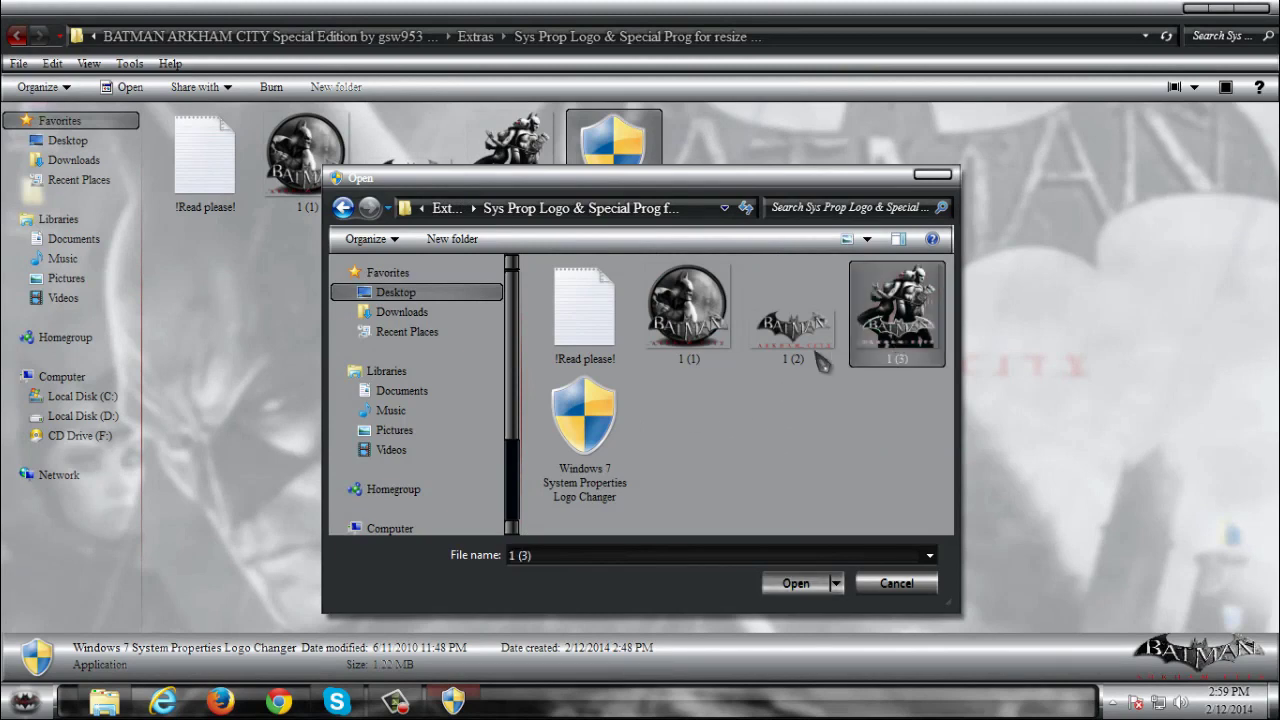
click(818, 358)
click(700, 338)
click(806, 342)
click(880, 345)
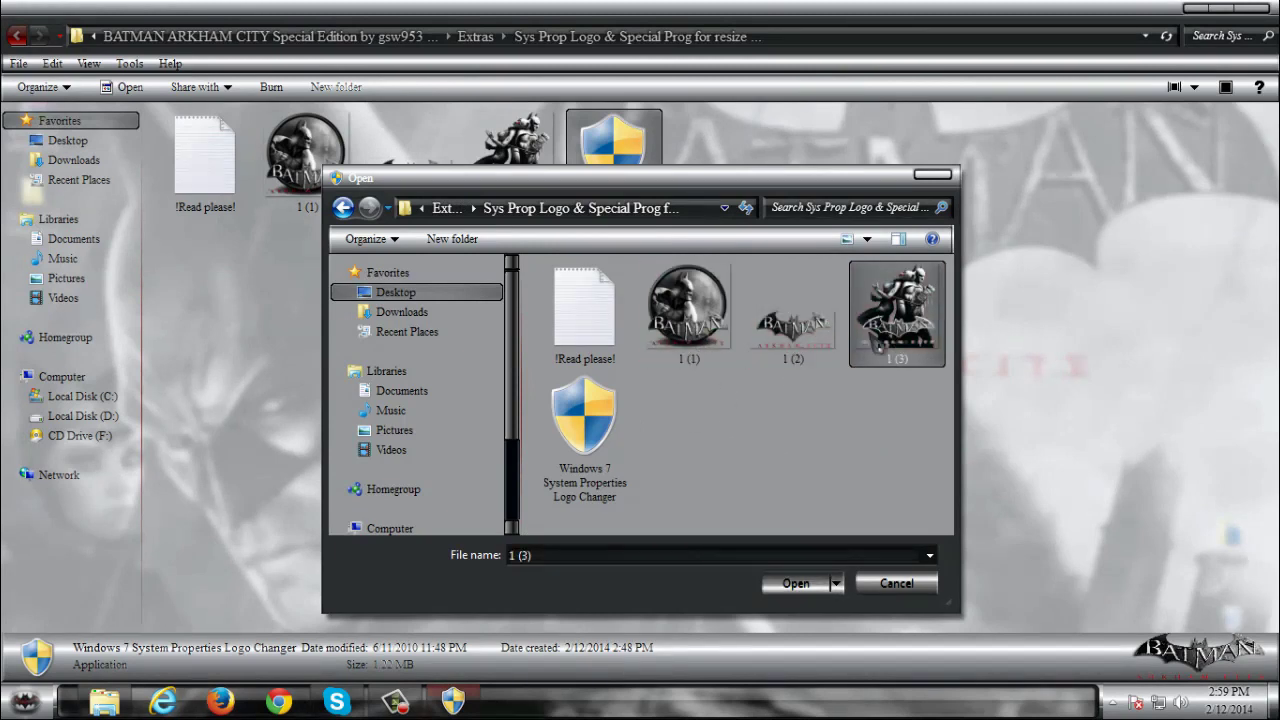
click(796, 354)
click(806, 588)
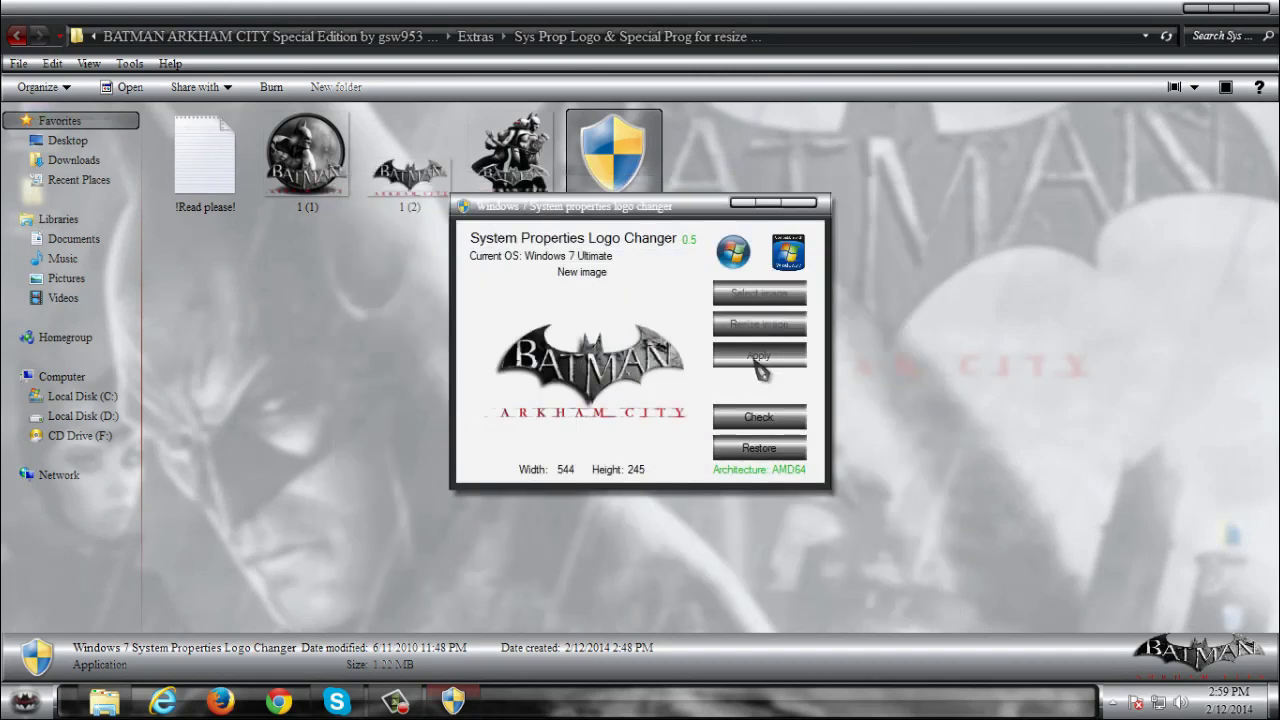
- Apply the Batman Arkham City logo, check it in System information, and return to Extras
click(758, 362)
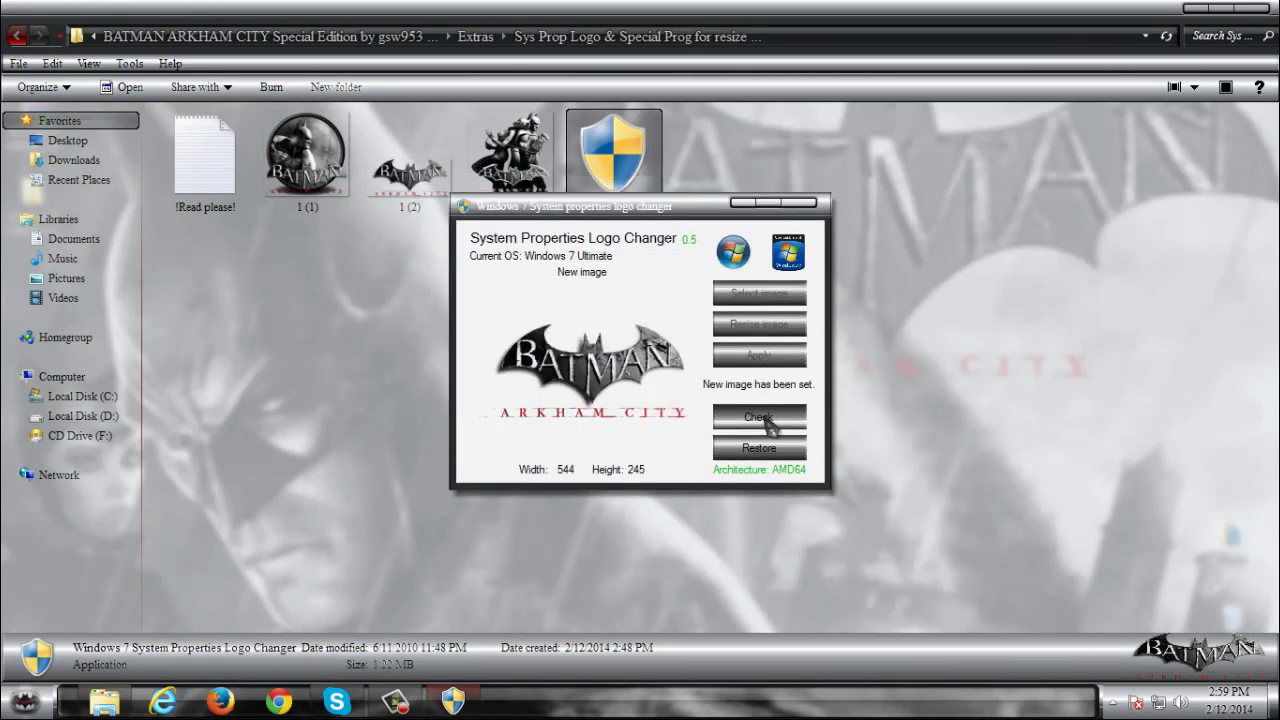
click(759, 418)
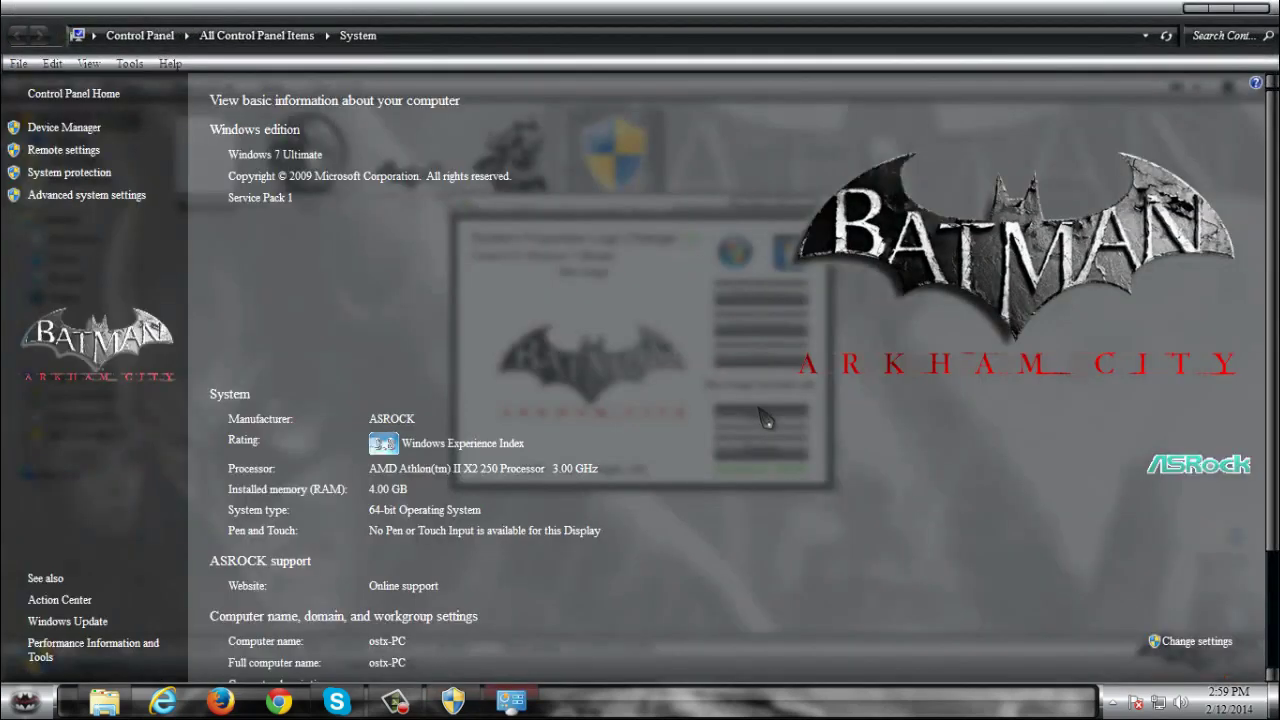
click(1250, 8)
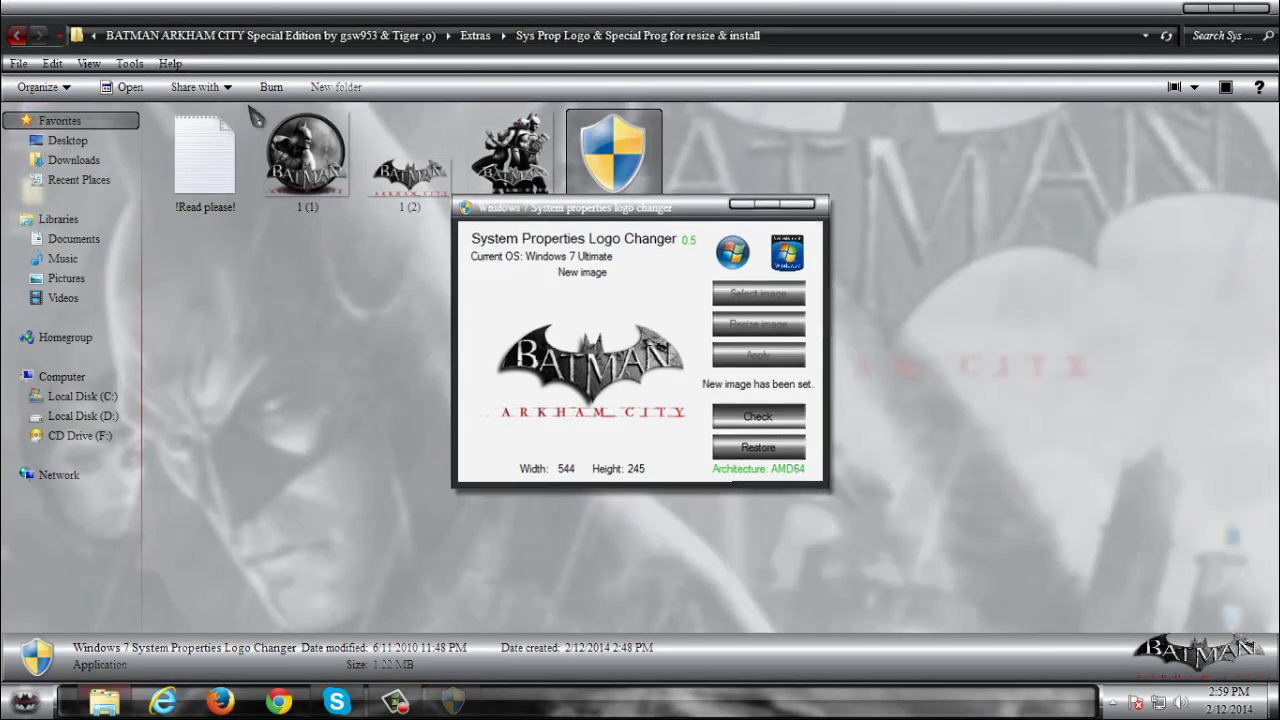
click(805, 203)
click(26, 40)
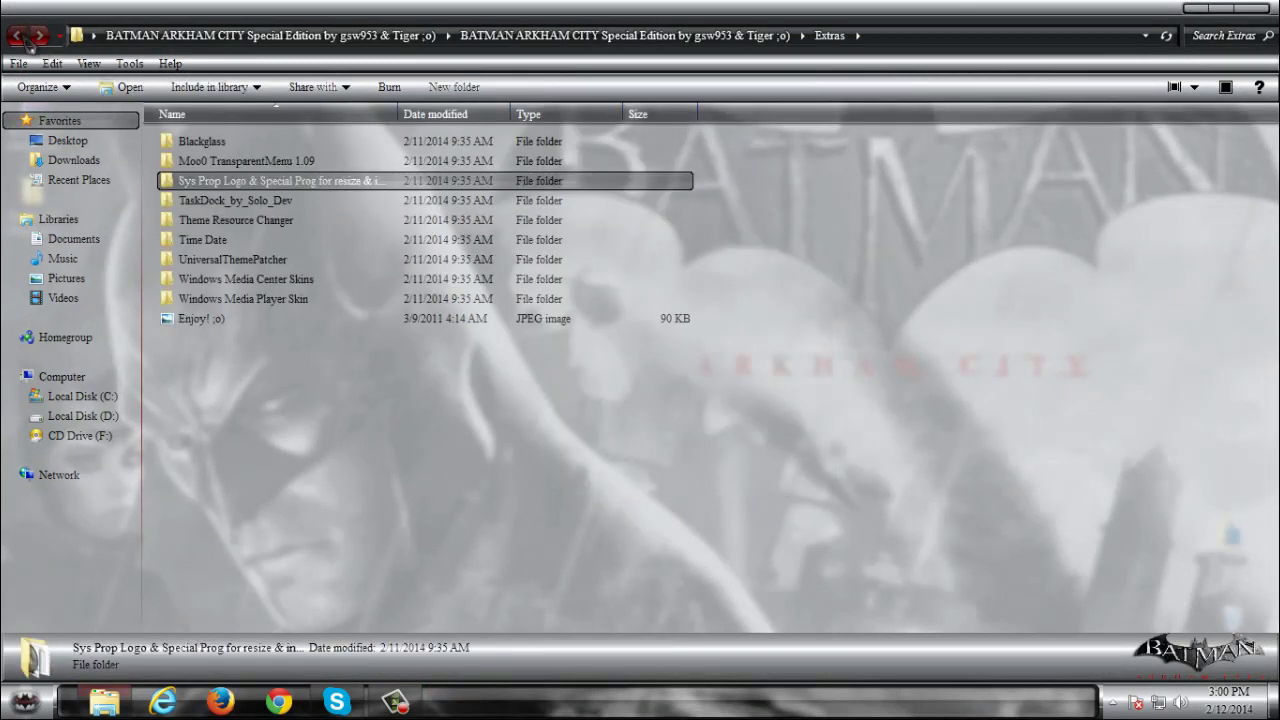
- Run TaskDock from the TaskDock_by_Solo_Dev folder, allowing the unverified program, and return to Extras
double_click(322, 203)
click(205, 172)
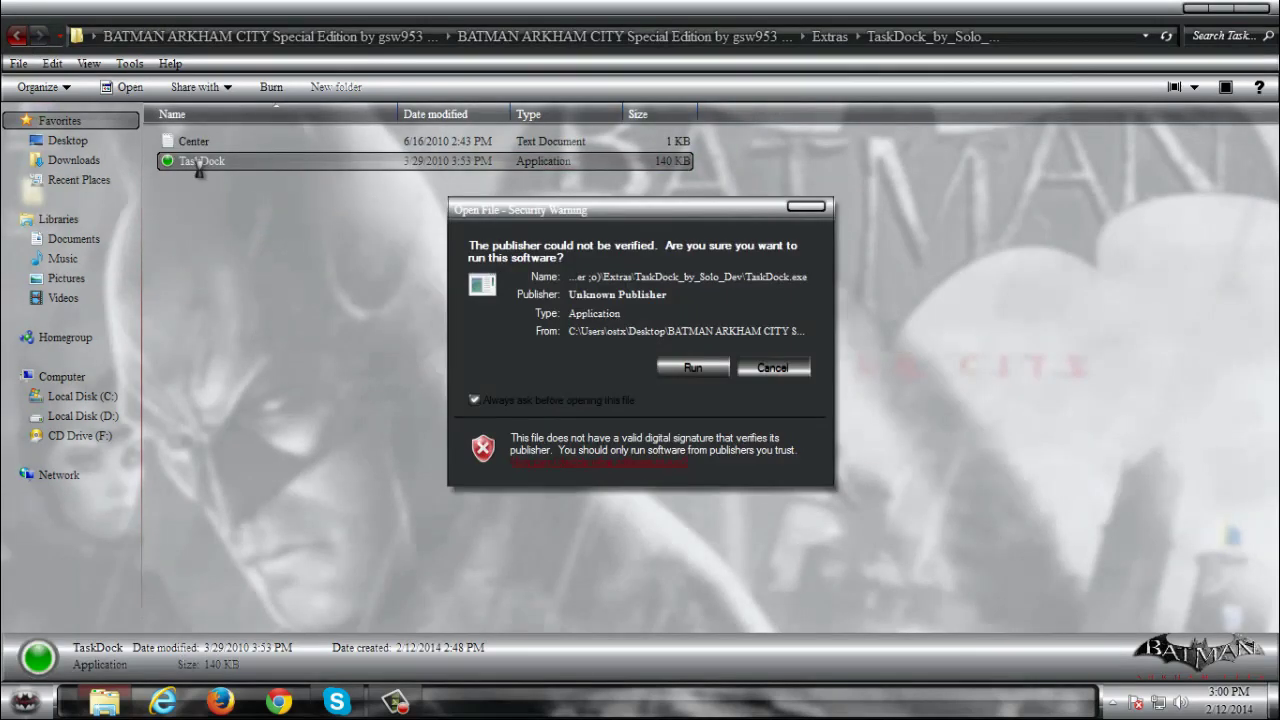
click(693, 368)
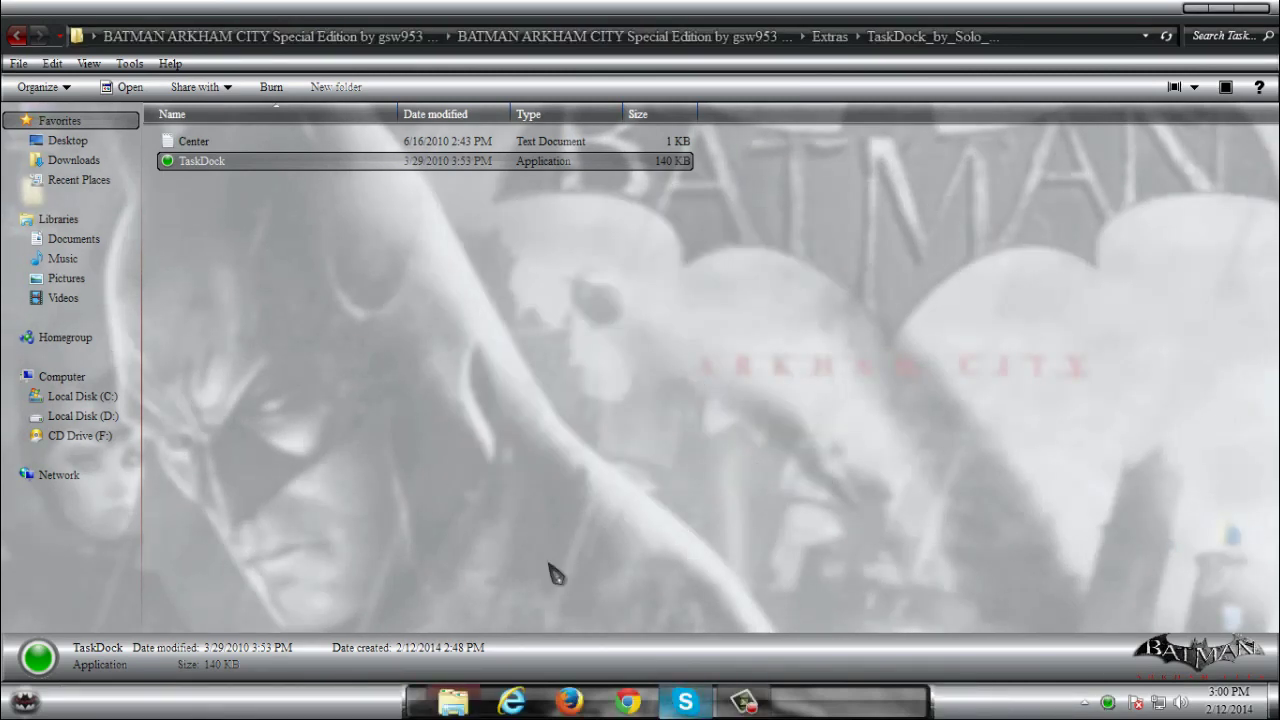
click(17, 37)
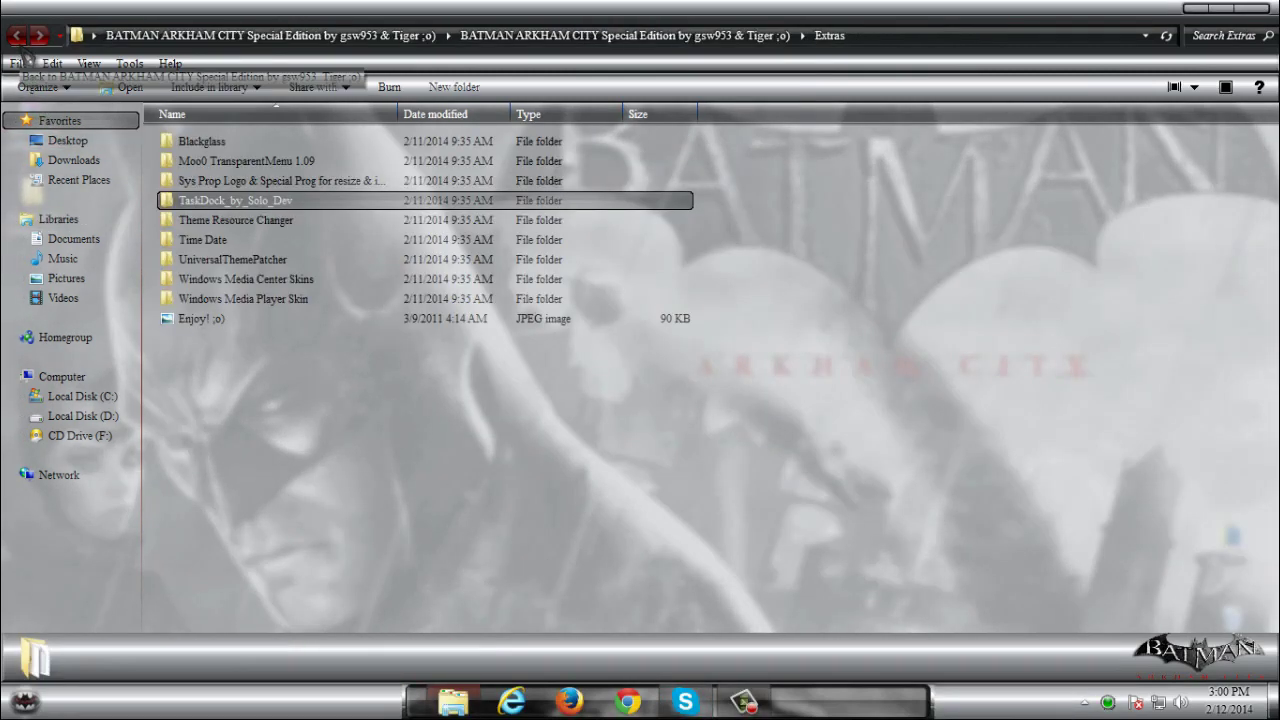
- Look over the Windows Media Center Skins, Enjoy! ;o) and Windows Media Player Skin items, then deselect
click(362, 284)
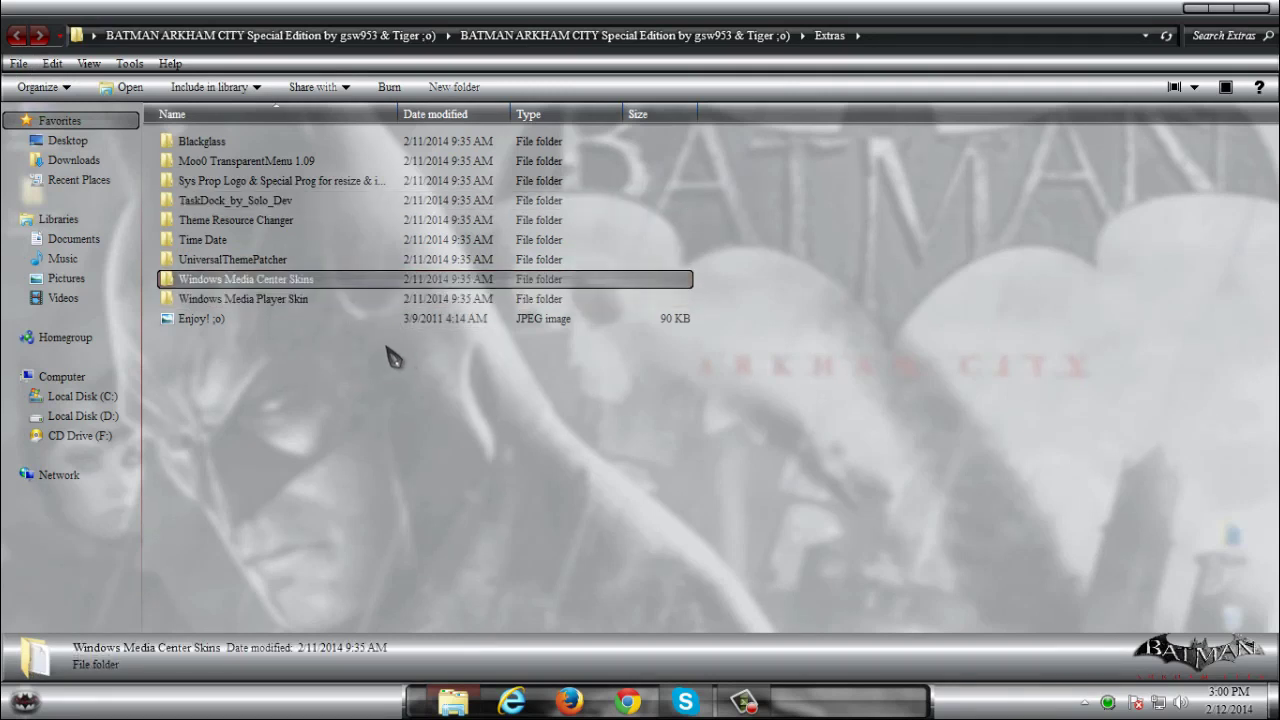
click(323, 318)
key(Up)
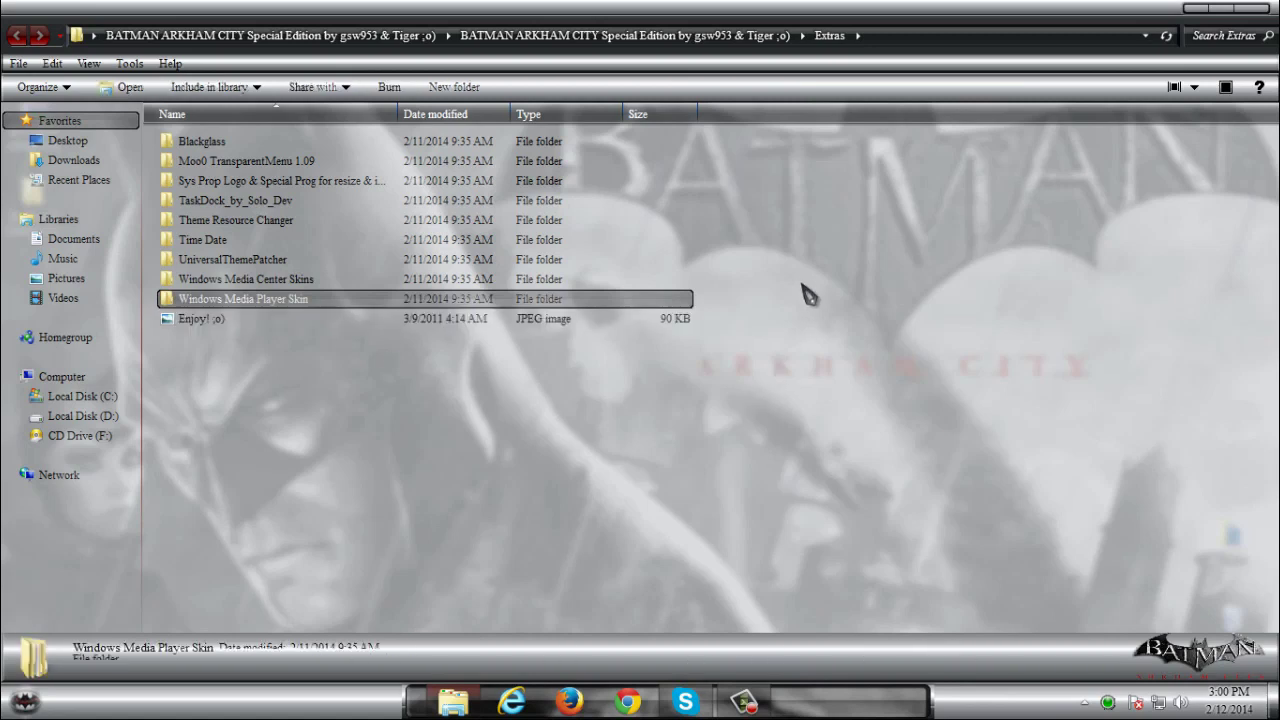
drag(772, 270, 789, 298)
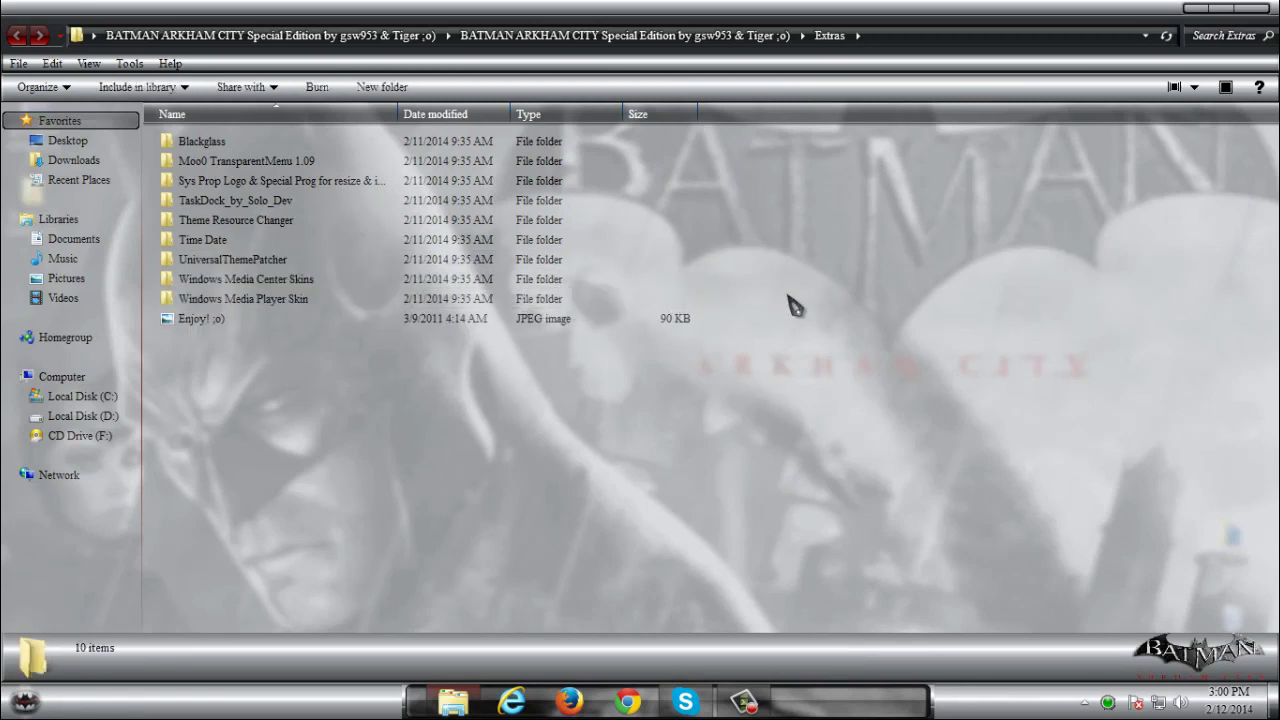
- Close the Extras window, refresh the desktop, and bring up the Batman-styled Start menu
click(1256, 9)
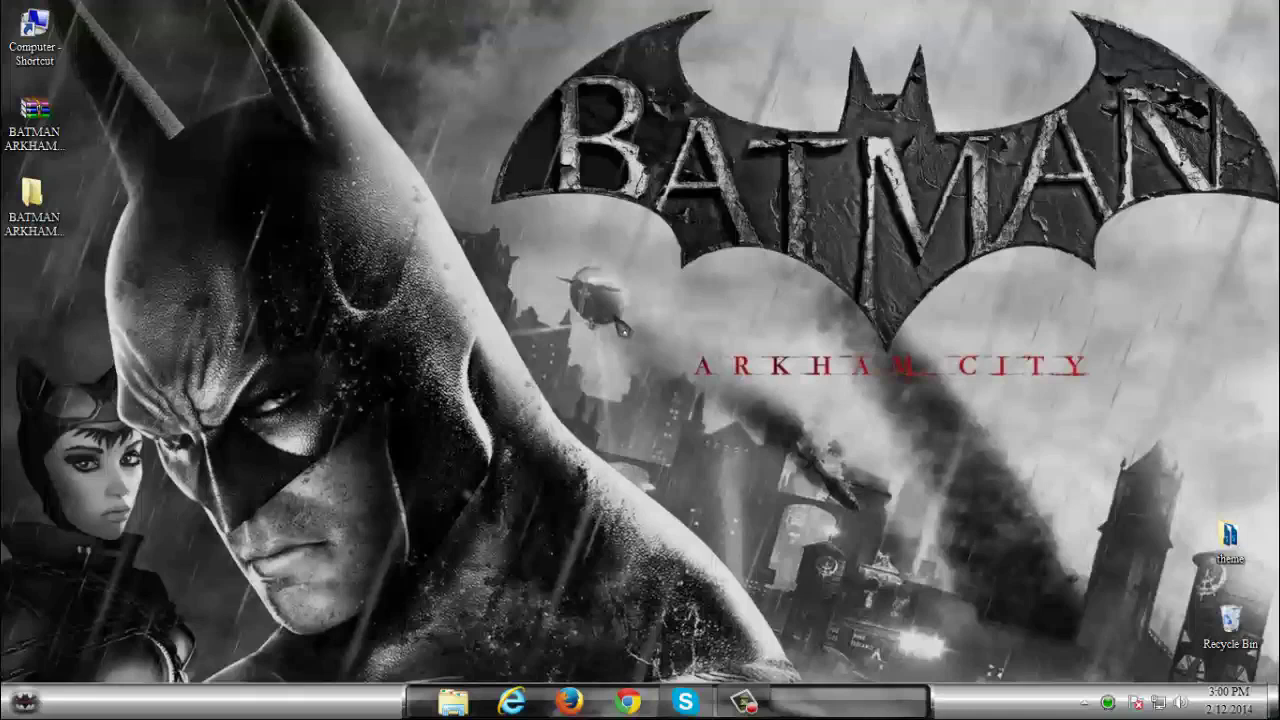
right_click(521, 299)
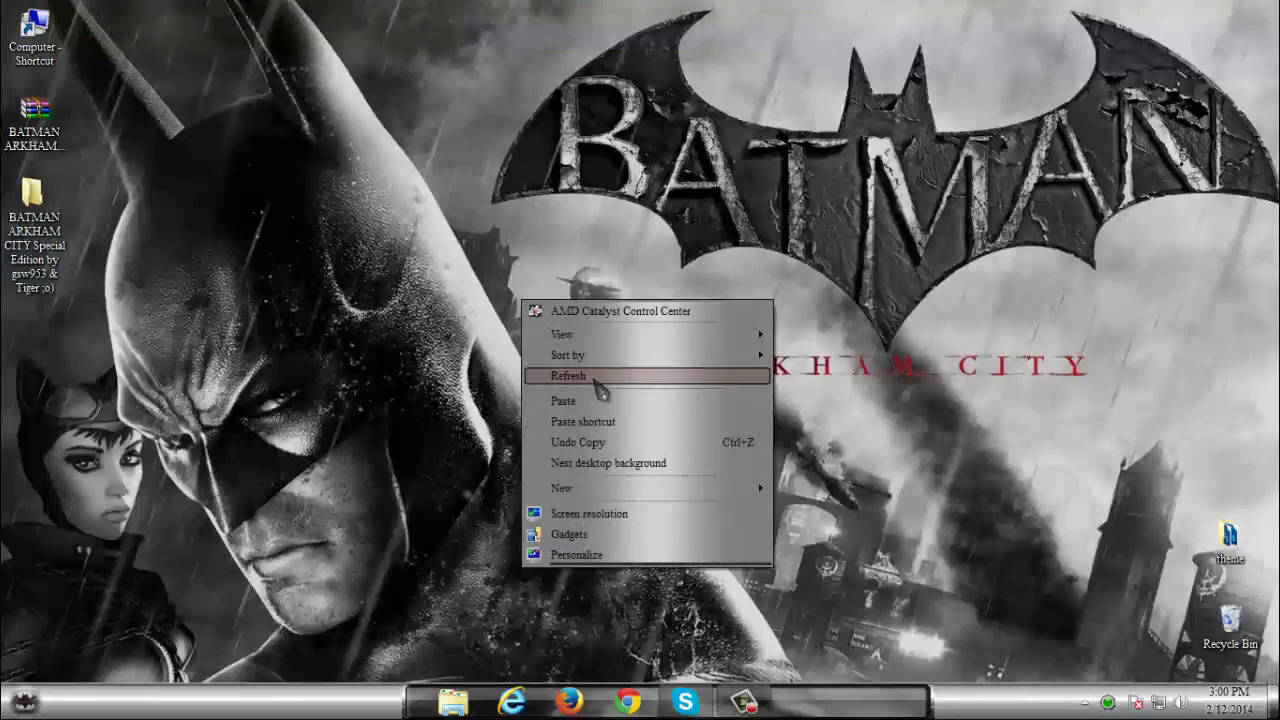
mouse_move(688, 335)
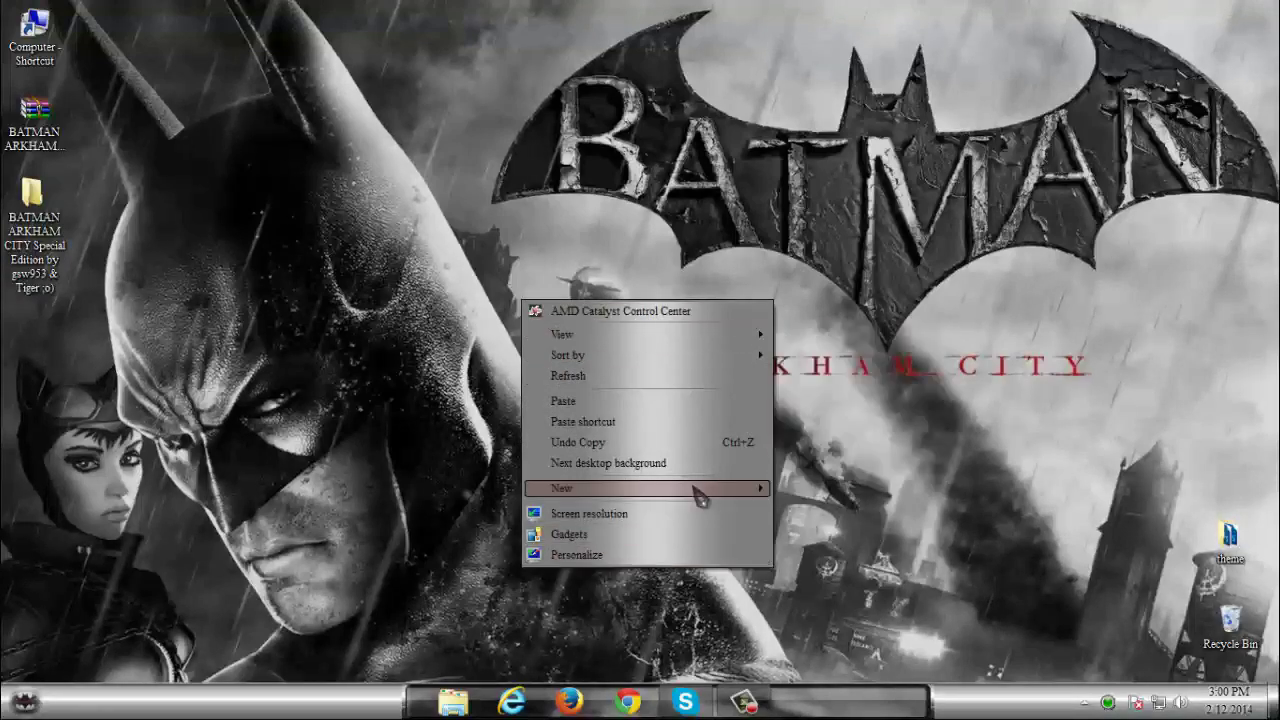
mouse_move(700, 490)
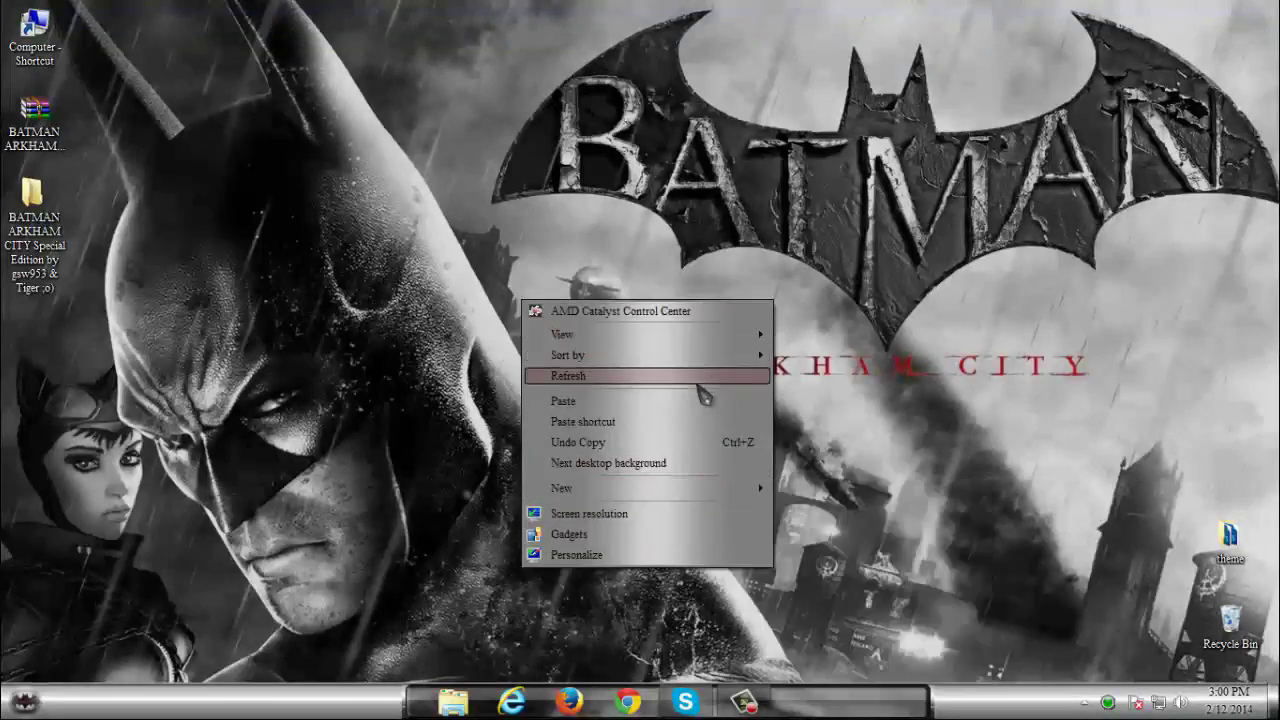
right_click(473, 125)
click(510, 201)
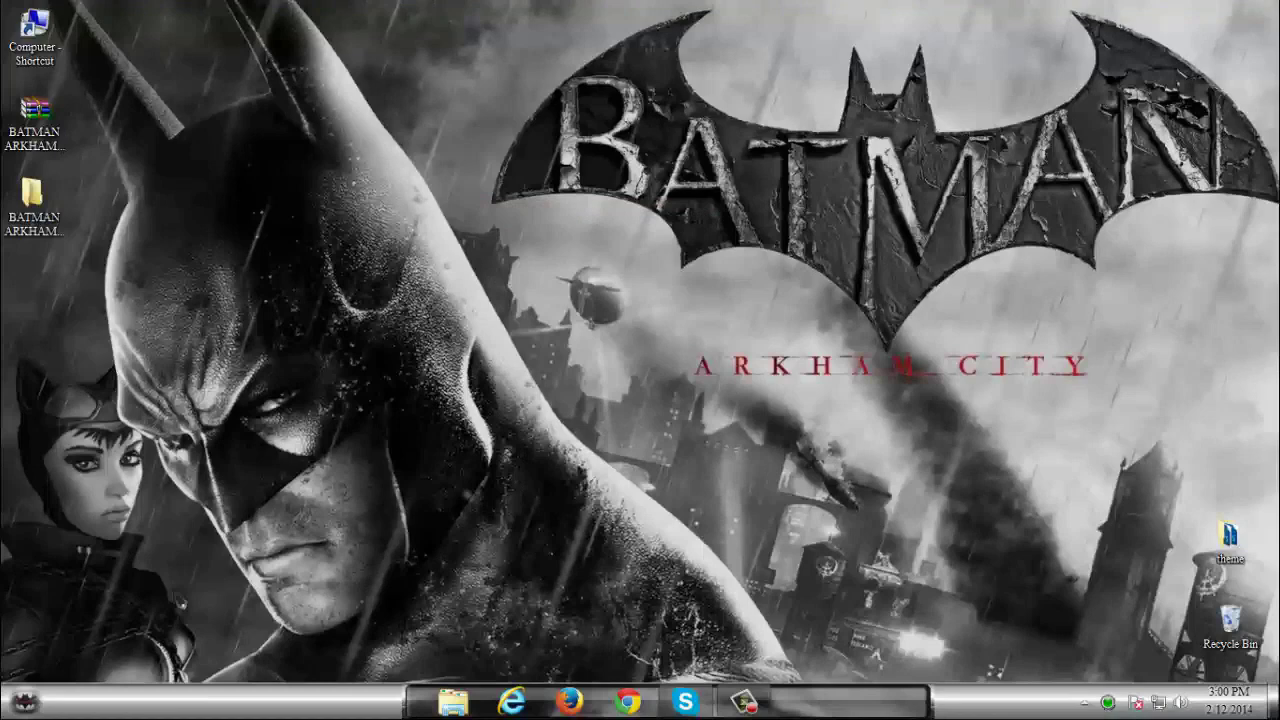
click(25, 702)
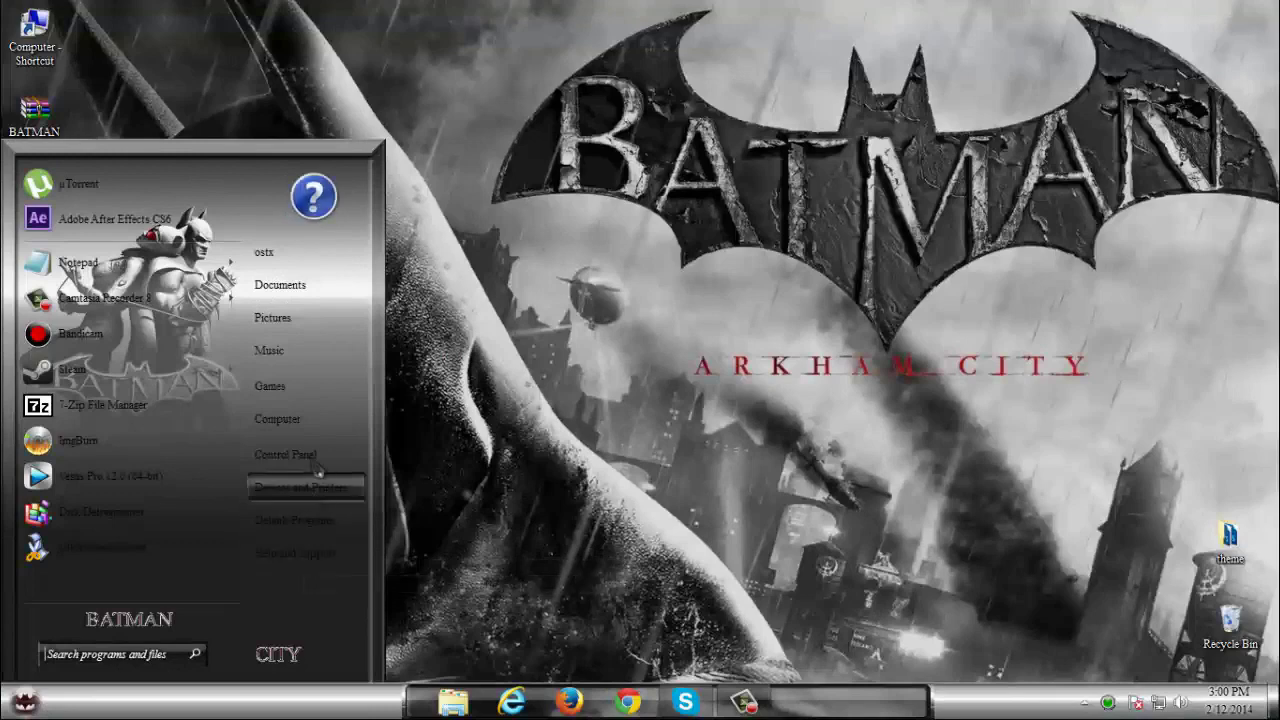
- Open Computer's System properties showing the Batman Arkham City logo, then restore and re-maximize the window
right_click(316, 421)
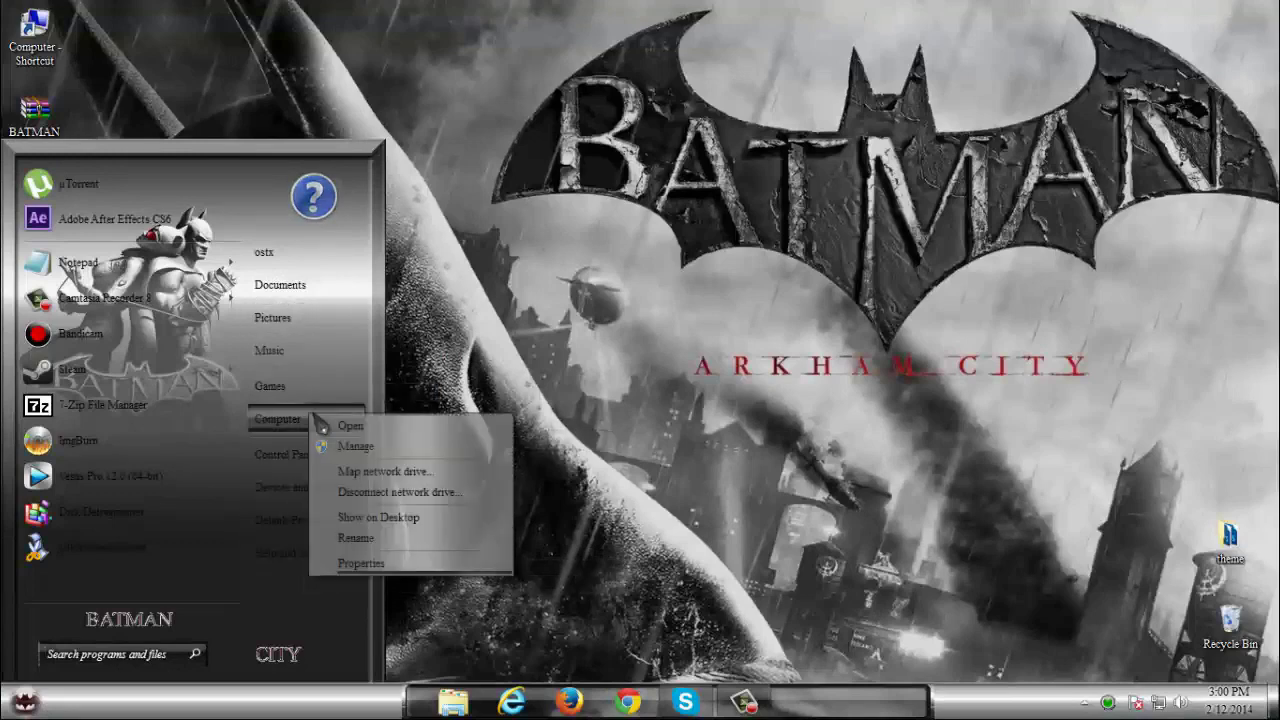
click(362, 563)
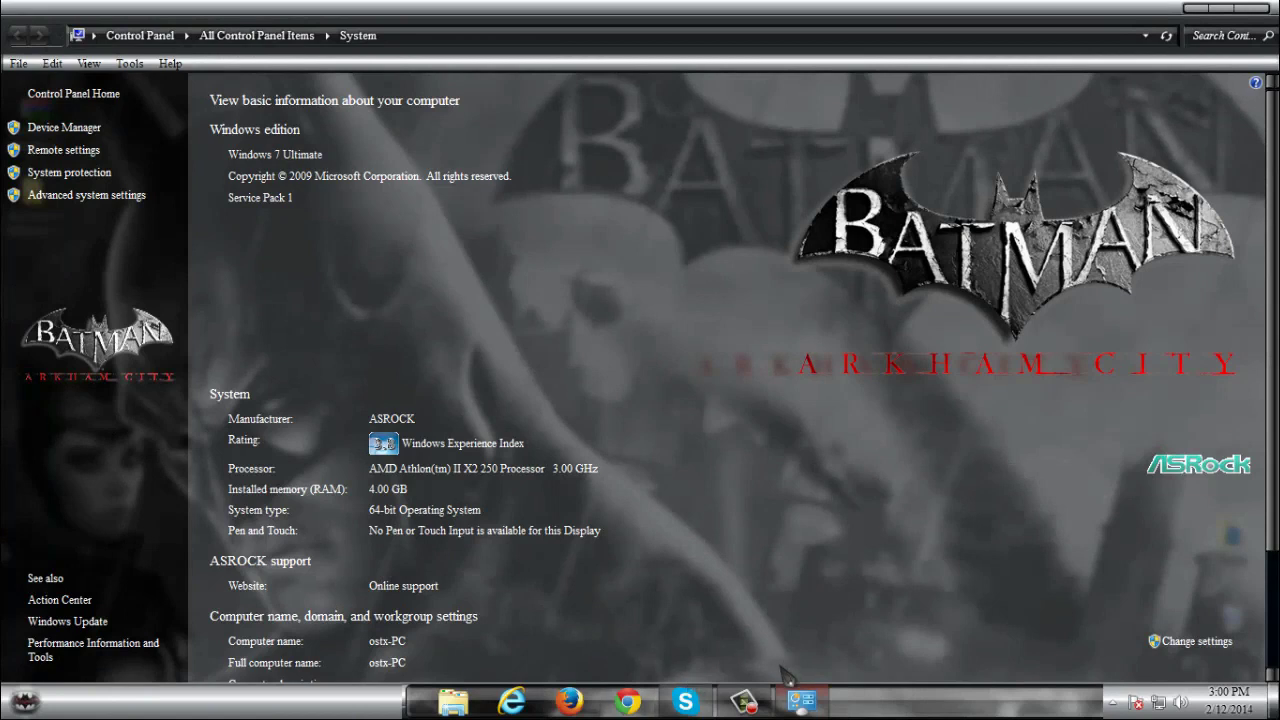
mouse_move(808, 704)
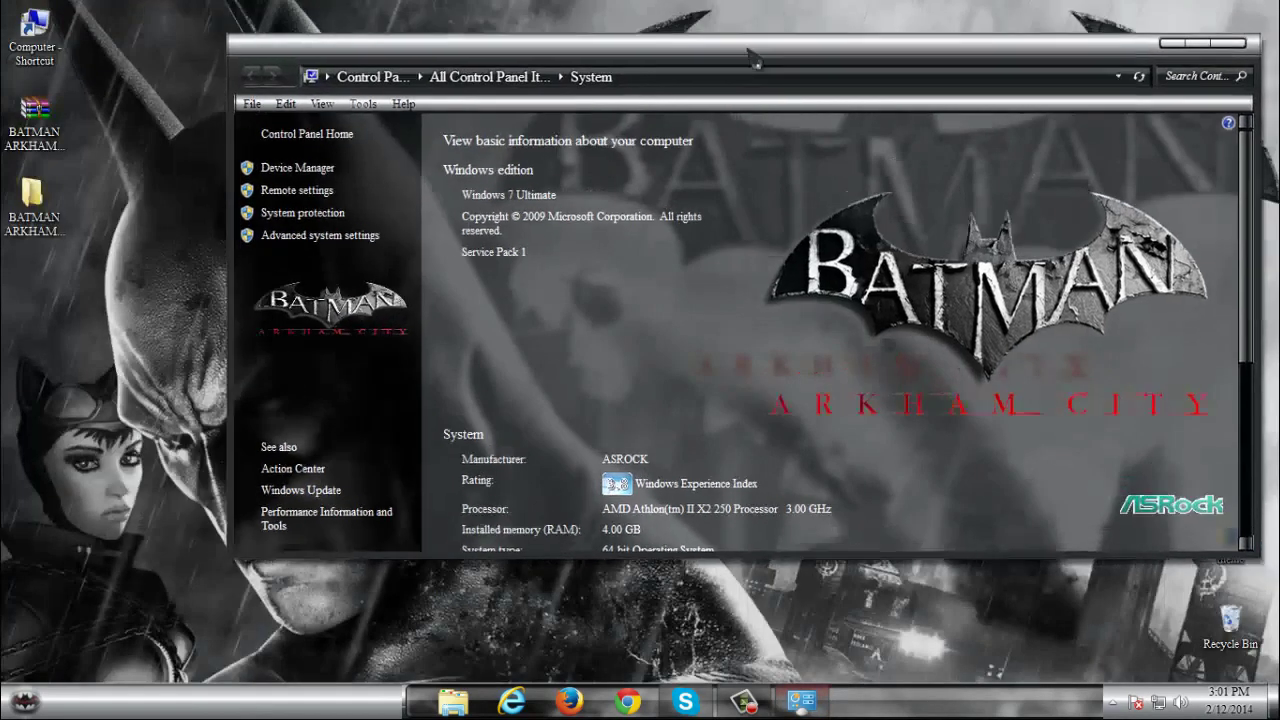
drag(668, 10, 695, 120)
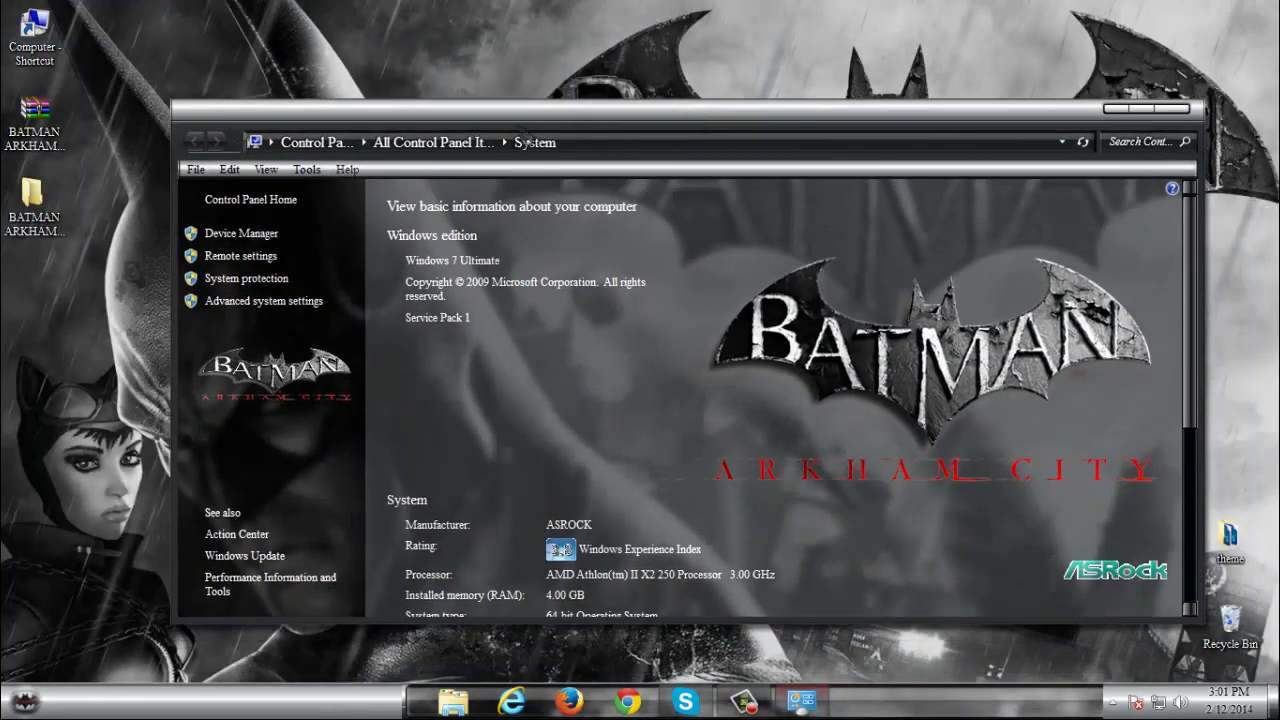
click(1146, 115)
- Close the System window, then open the Computer folder from the desktop and refresh it
key(alt+F4)
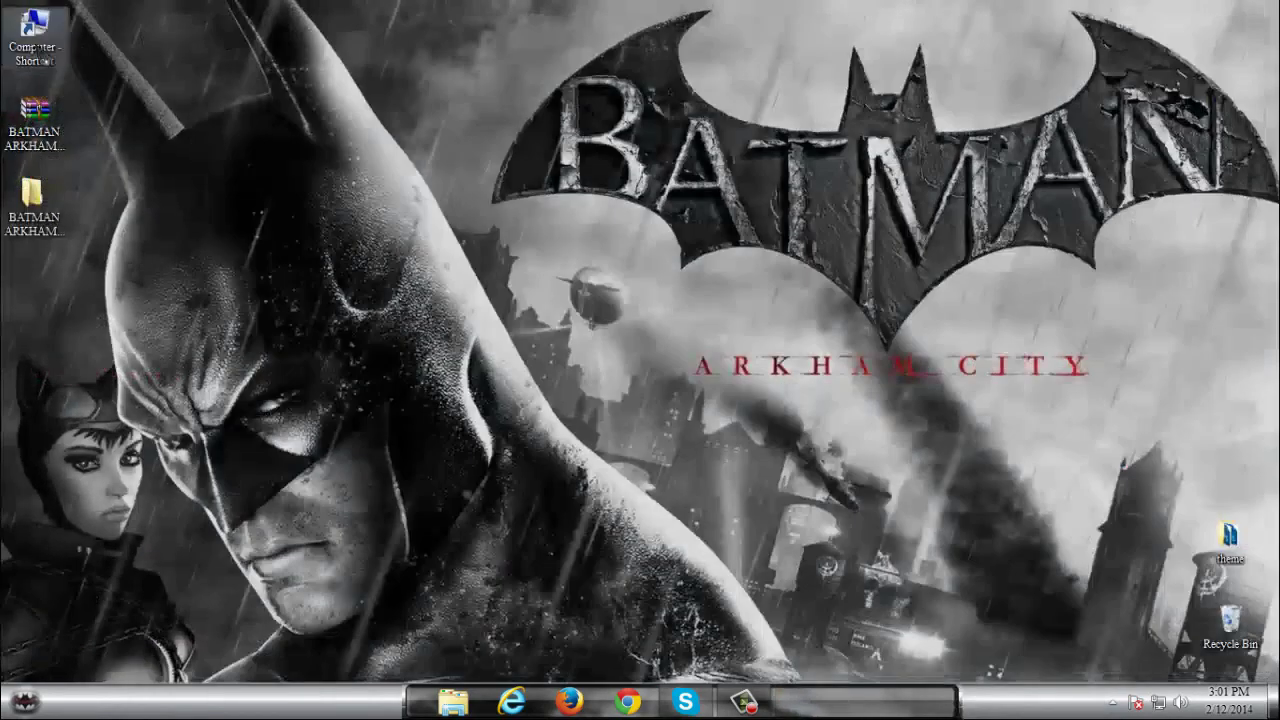
double_click(35, 35)
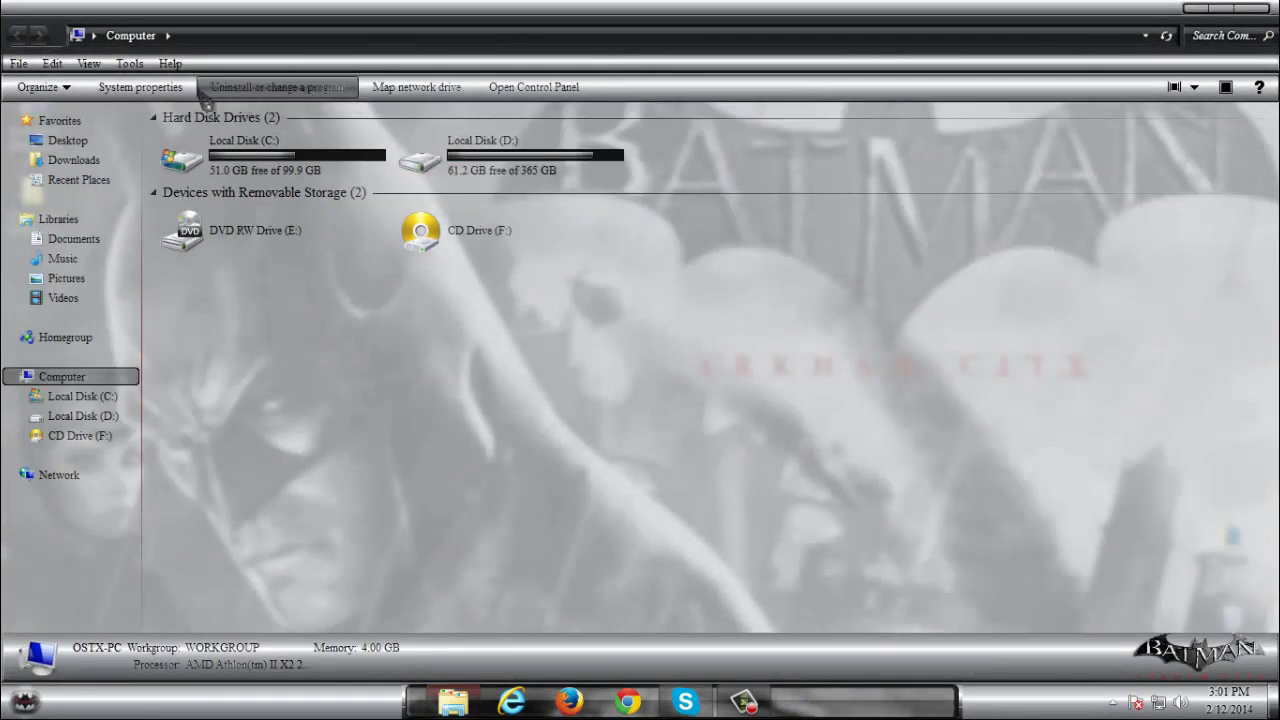
click(74, 94)
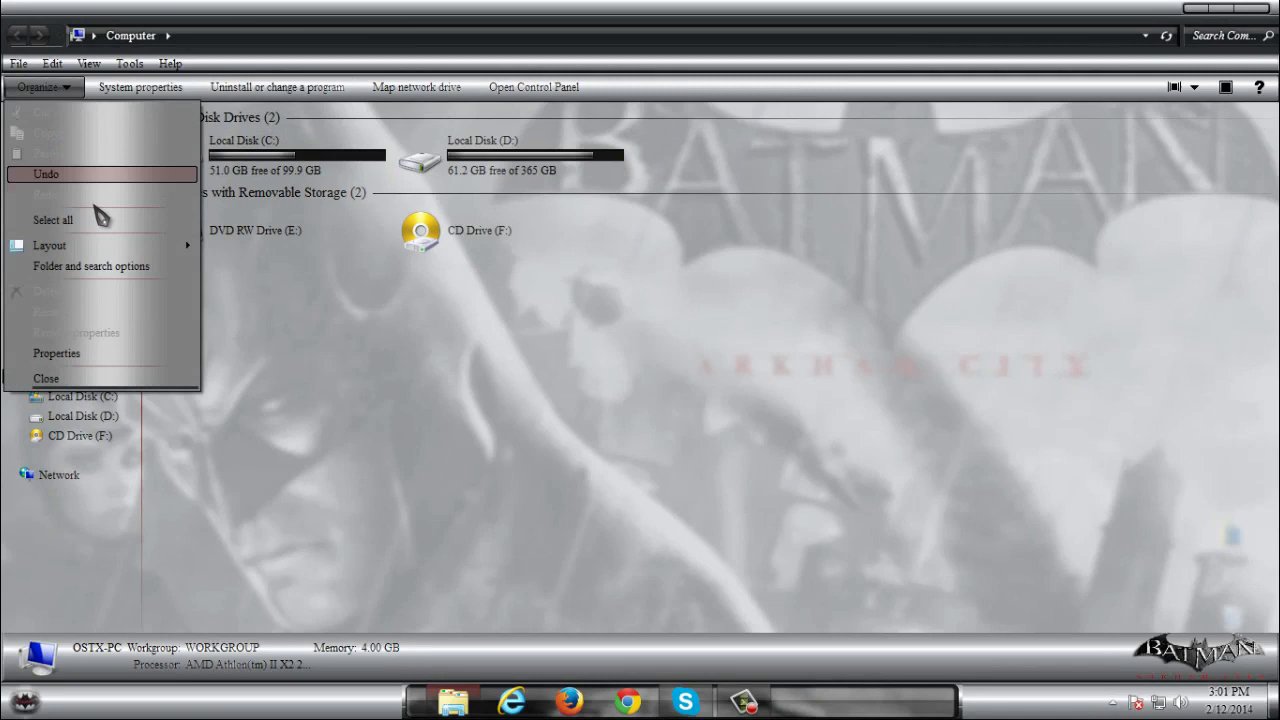
mouse_move(106, 247)
click(337, 380)
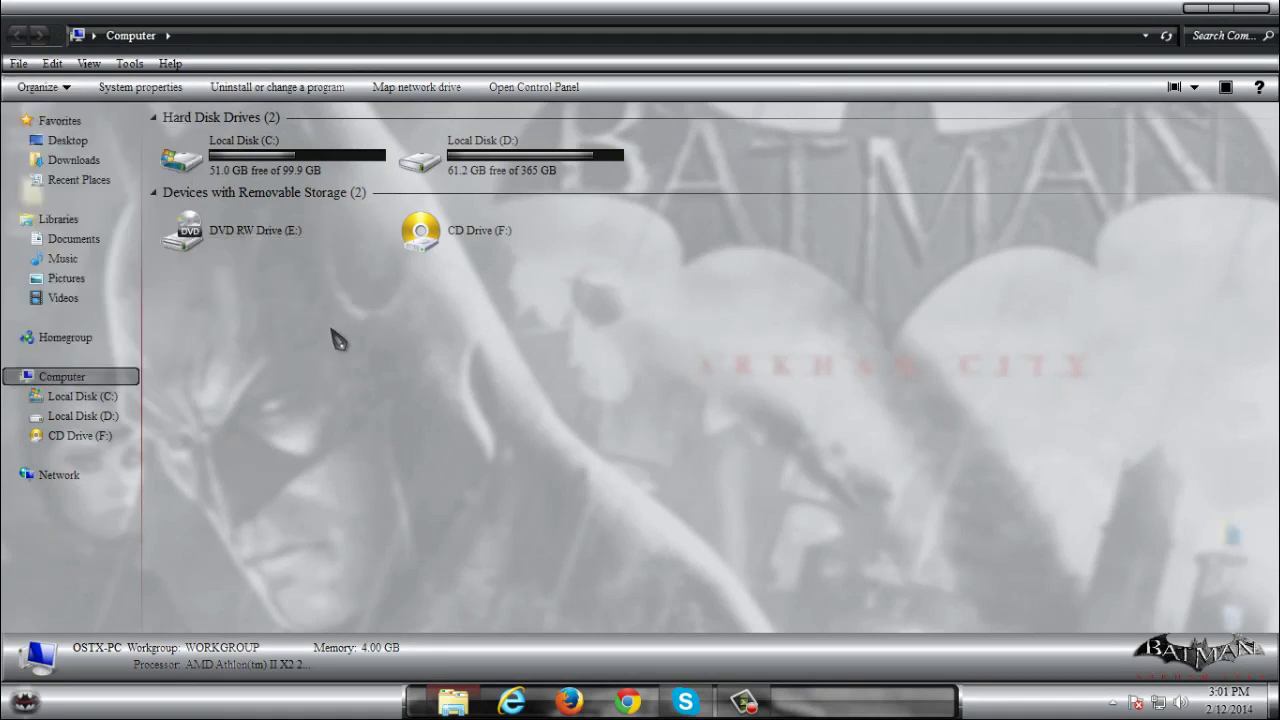
right_click(331, 328)
click(395, 404)
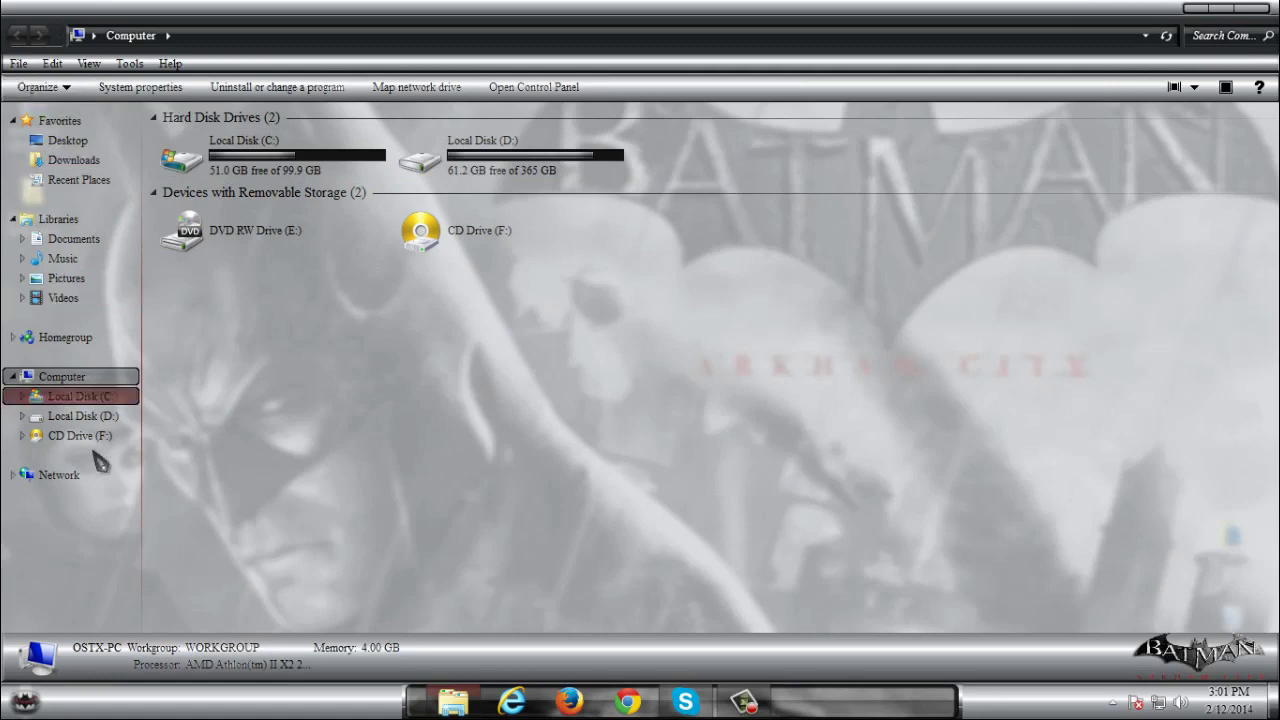
- Toggle the Start menu and close the Computer window to reveal the desktop
key(super)
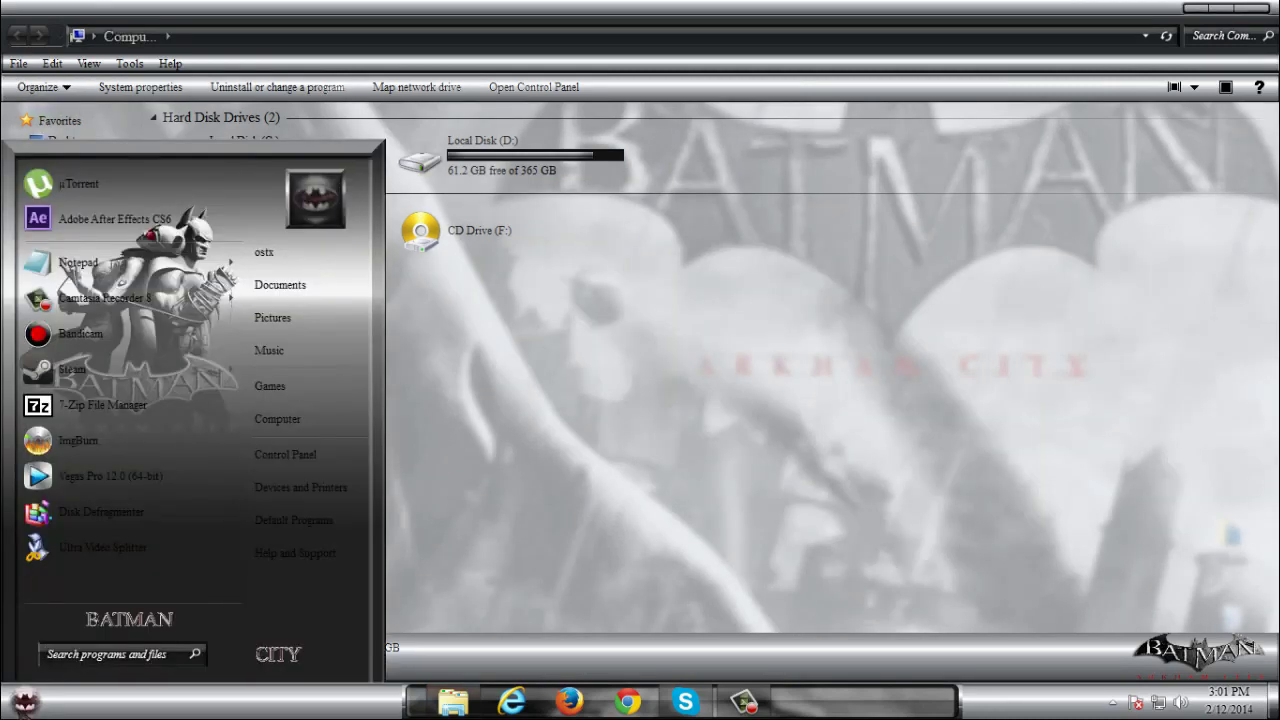
key(super)
click(1245, 9)
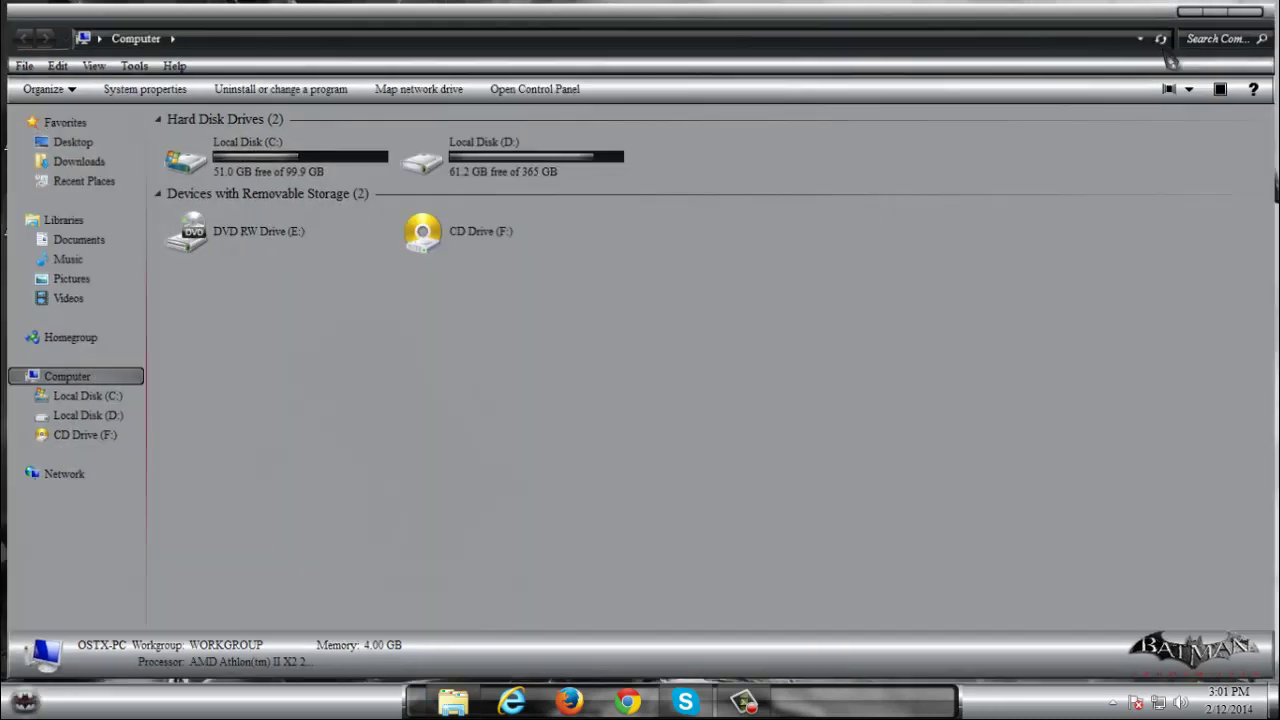
key(alt+F4)
- In the Start menu, browse All Programs and expand the shutdown options
key(super)
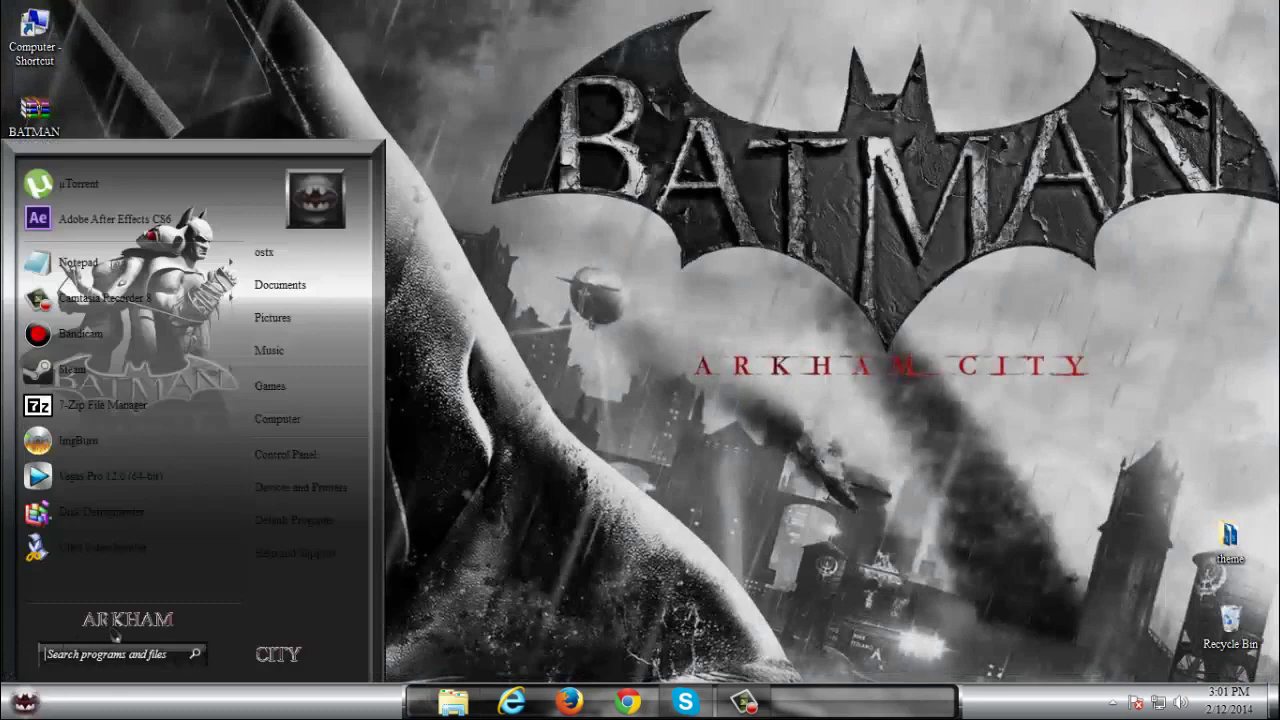
click(132, 622)
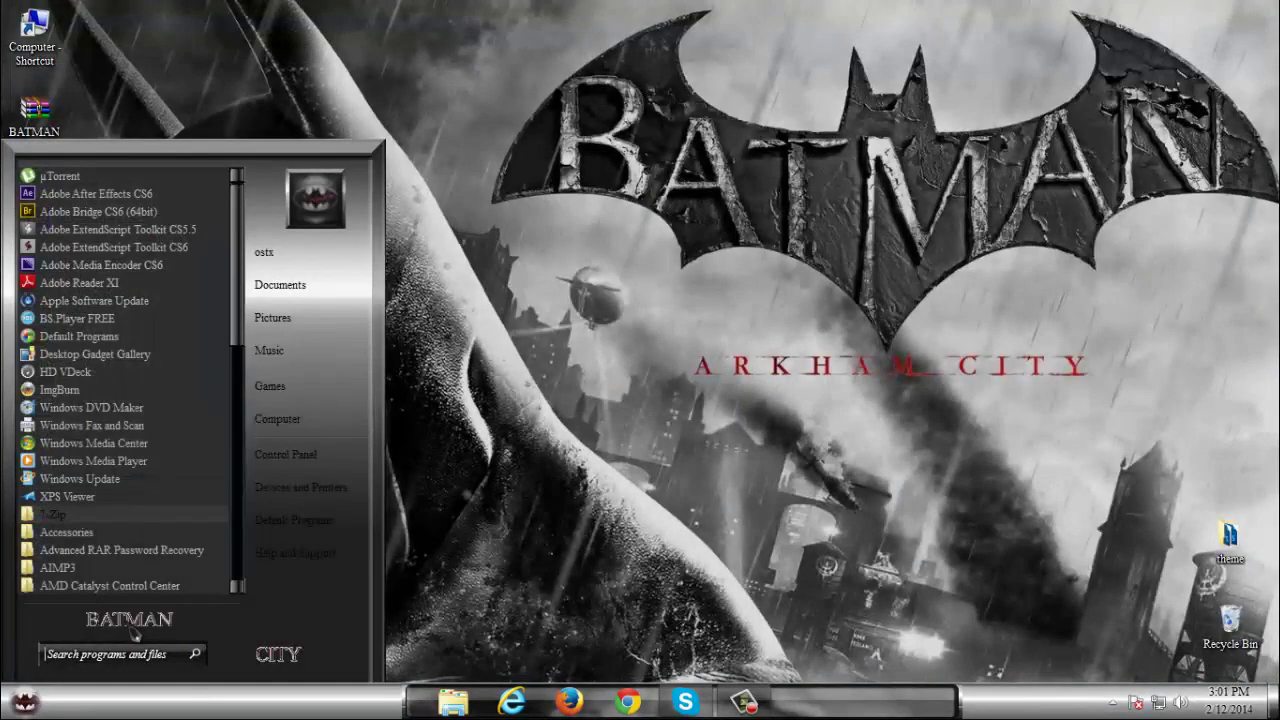
click(332, 656)
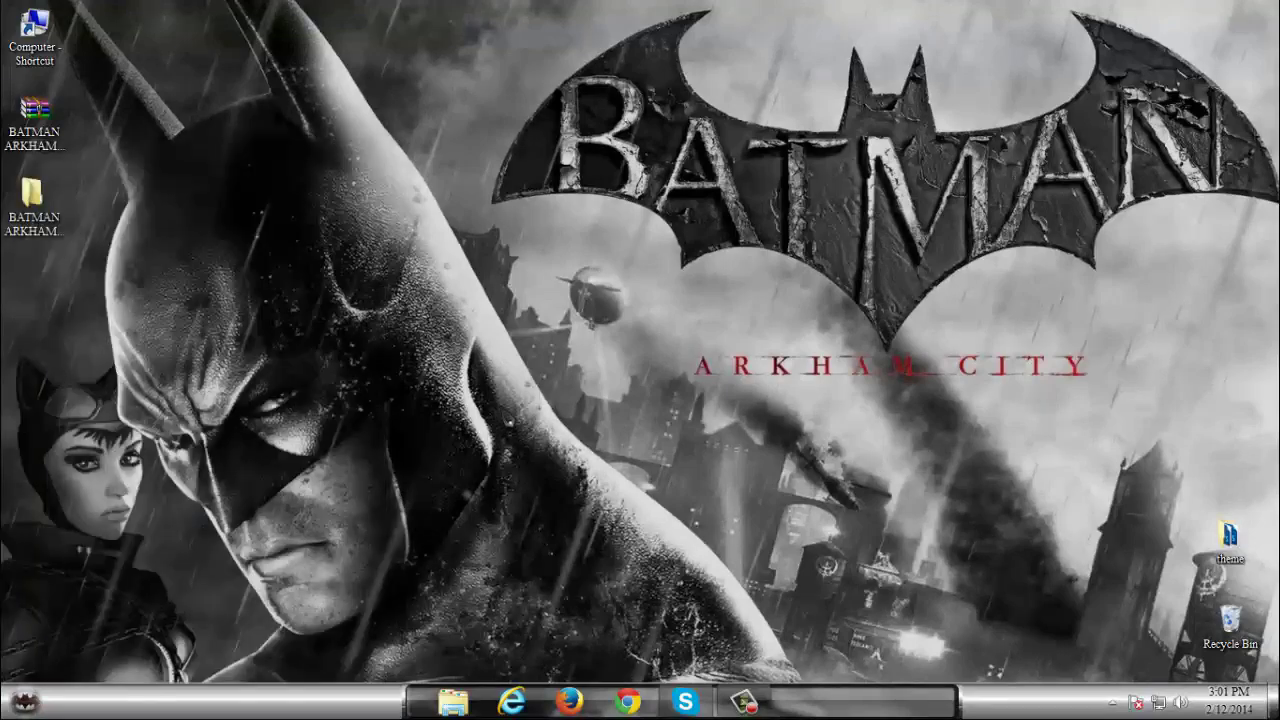
- From Personalize > Desktop Background, select and preview the Harley Quinn wallpaper
right_click(498, 404)
click(590, 665)
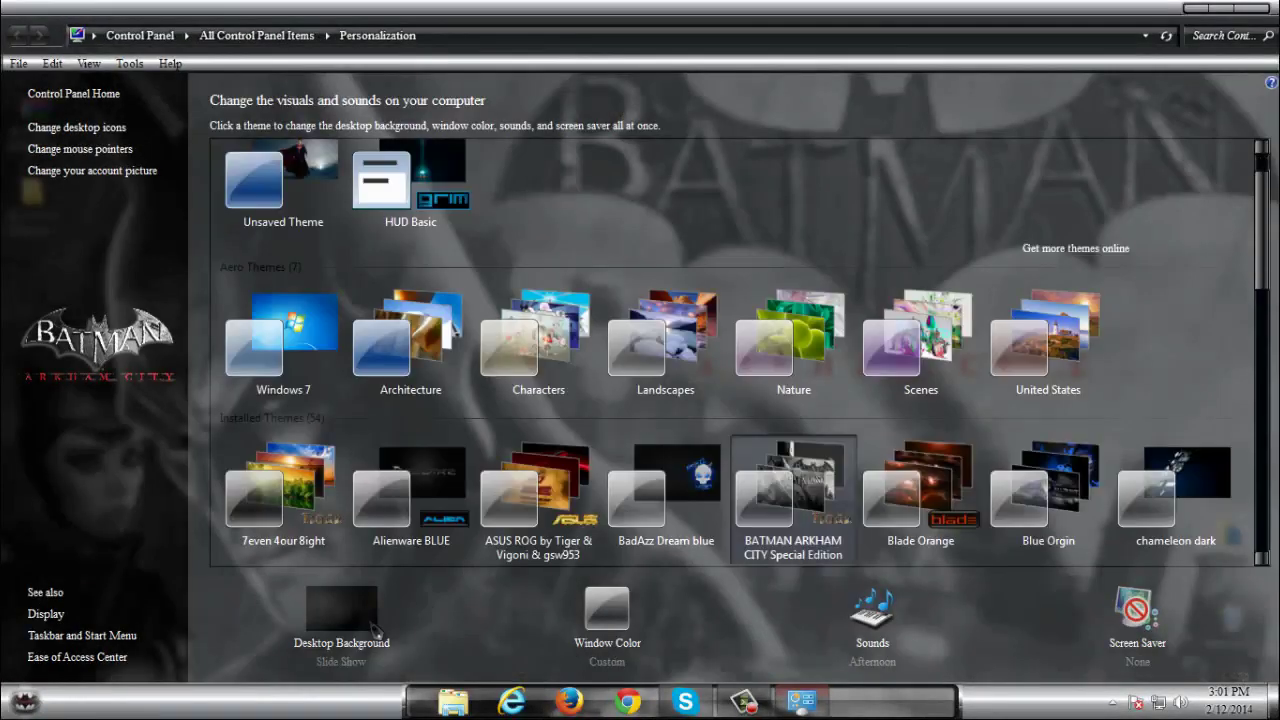
click(357, 638)
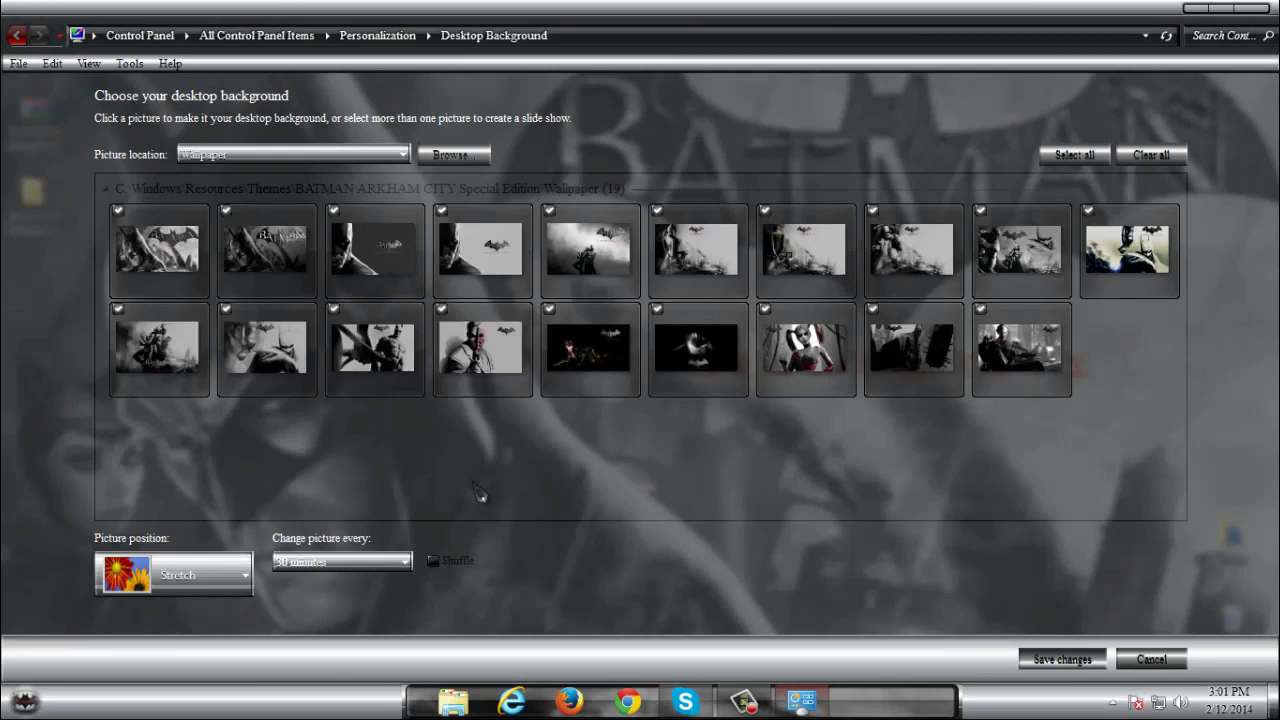
click(808, 372)
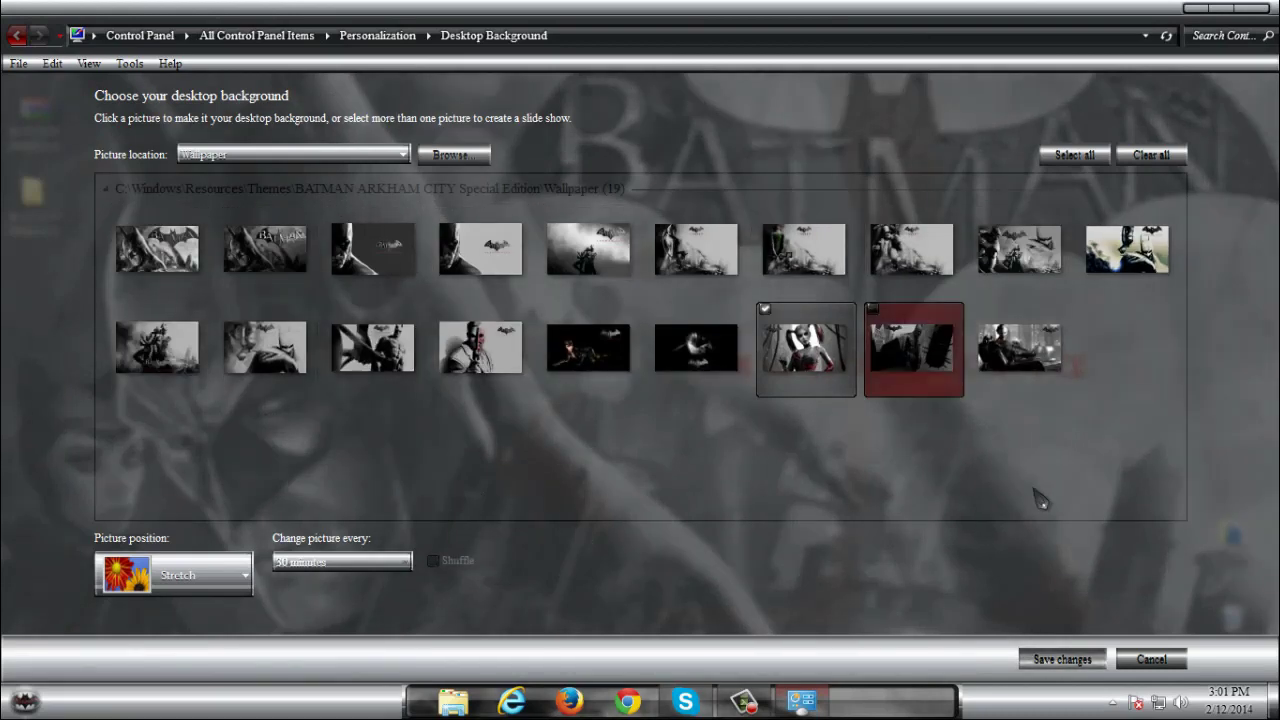
click(803, 703)
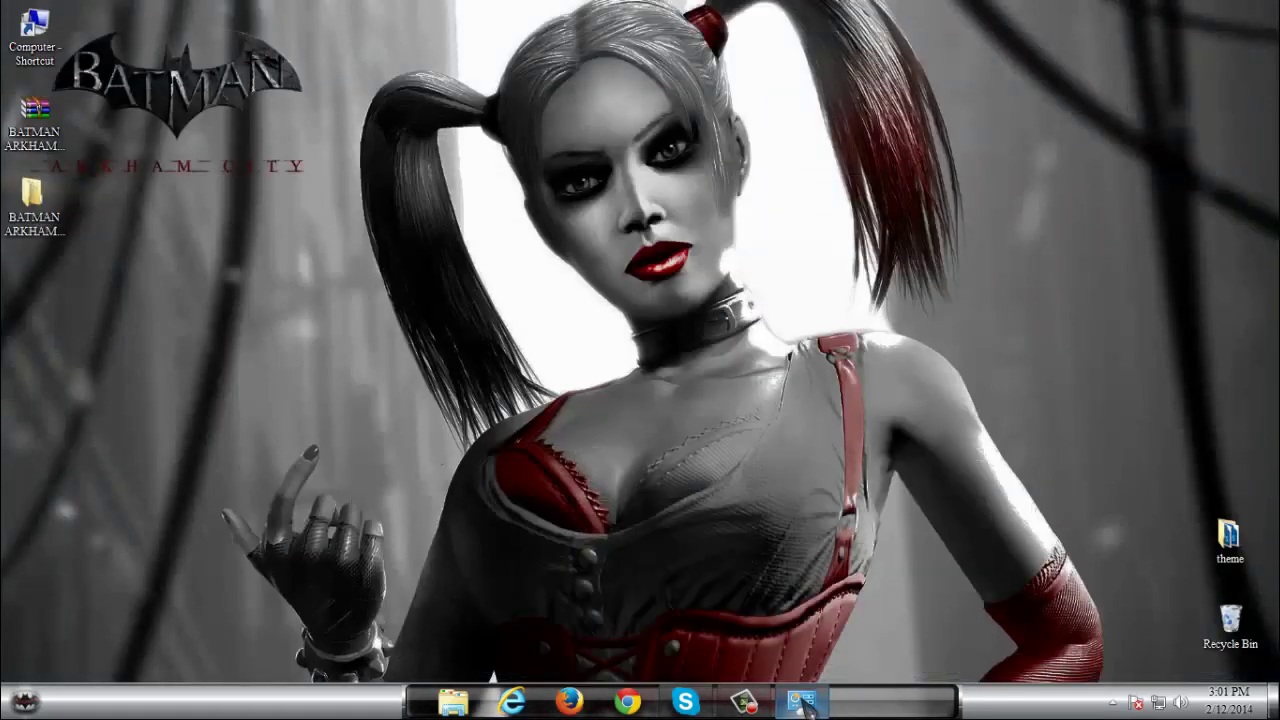
click(803, 703)
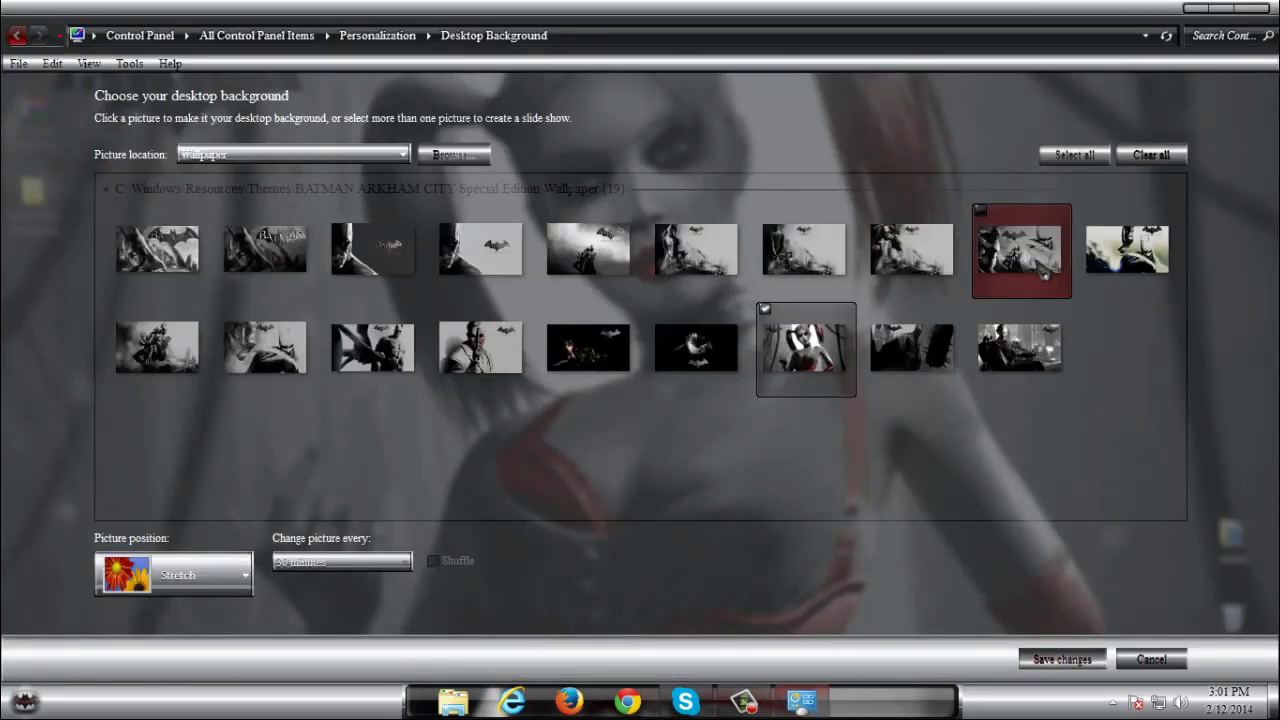
- Preview the Batman and Catwoman wallpaper, then the dark Batman close-up wallpaper
click(822, 706)
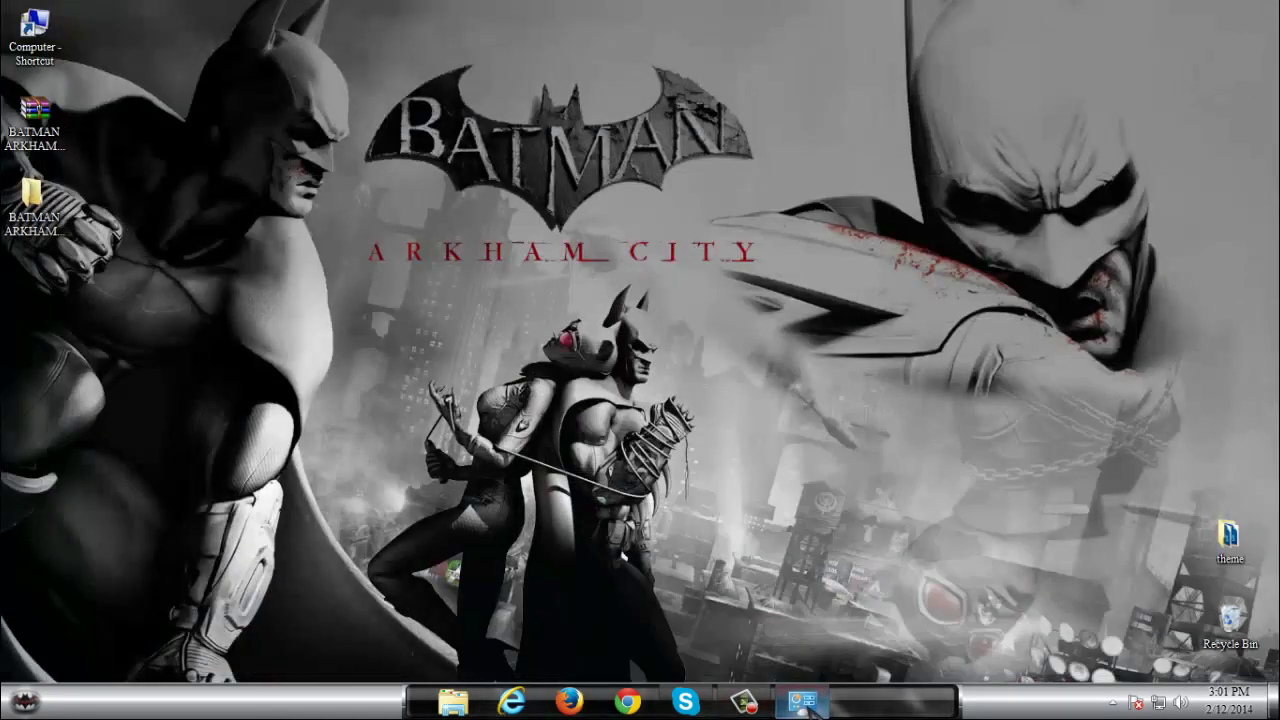
click(800, 704)
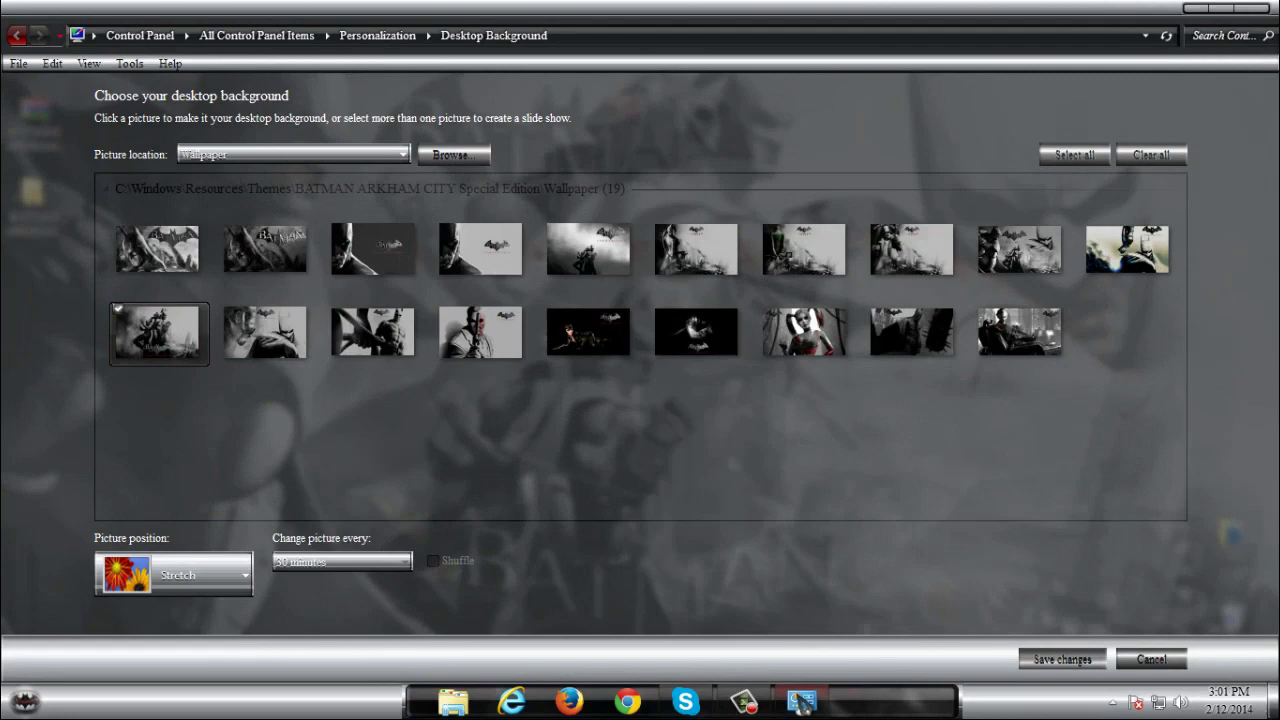
click(800, 704)
click(800, 704)
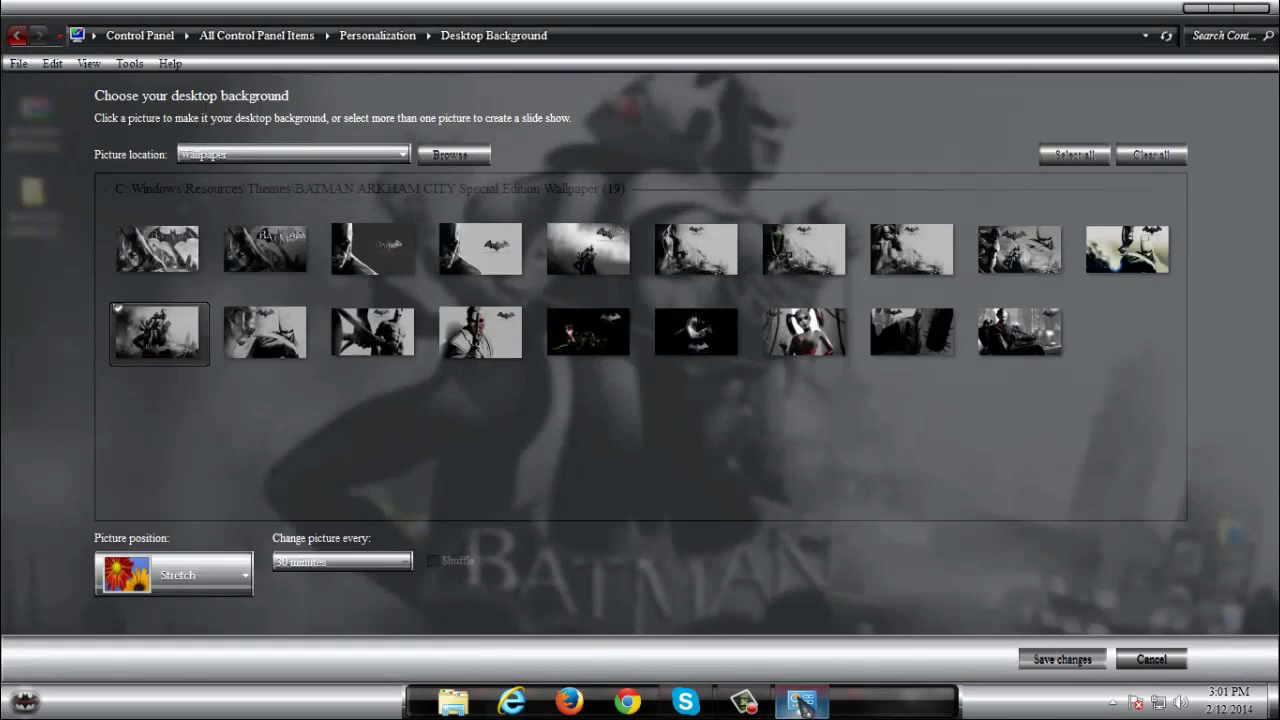
click(698, 345)
click(800, 704)
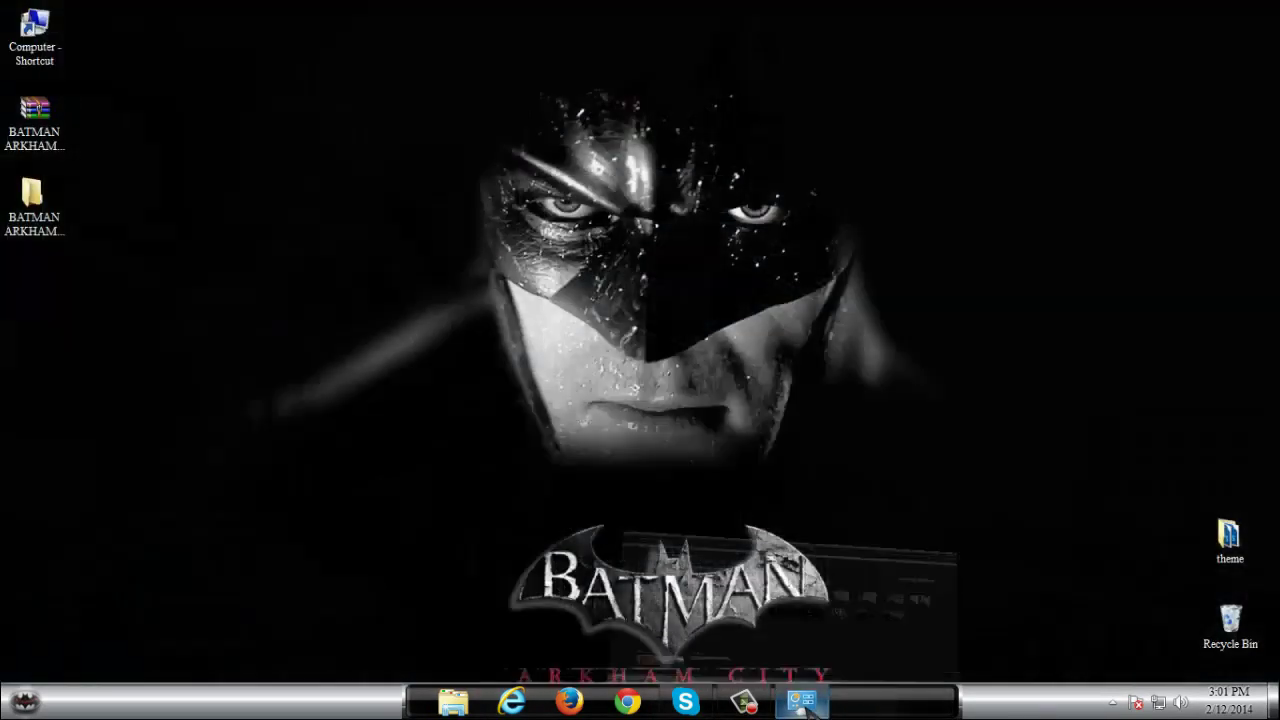
click(800, 704)
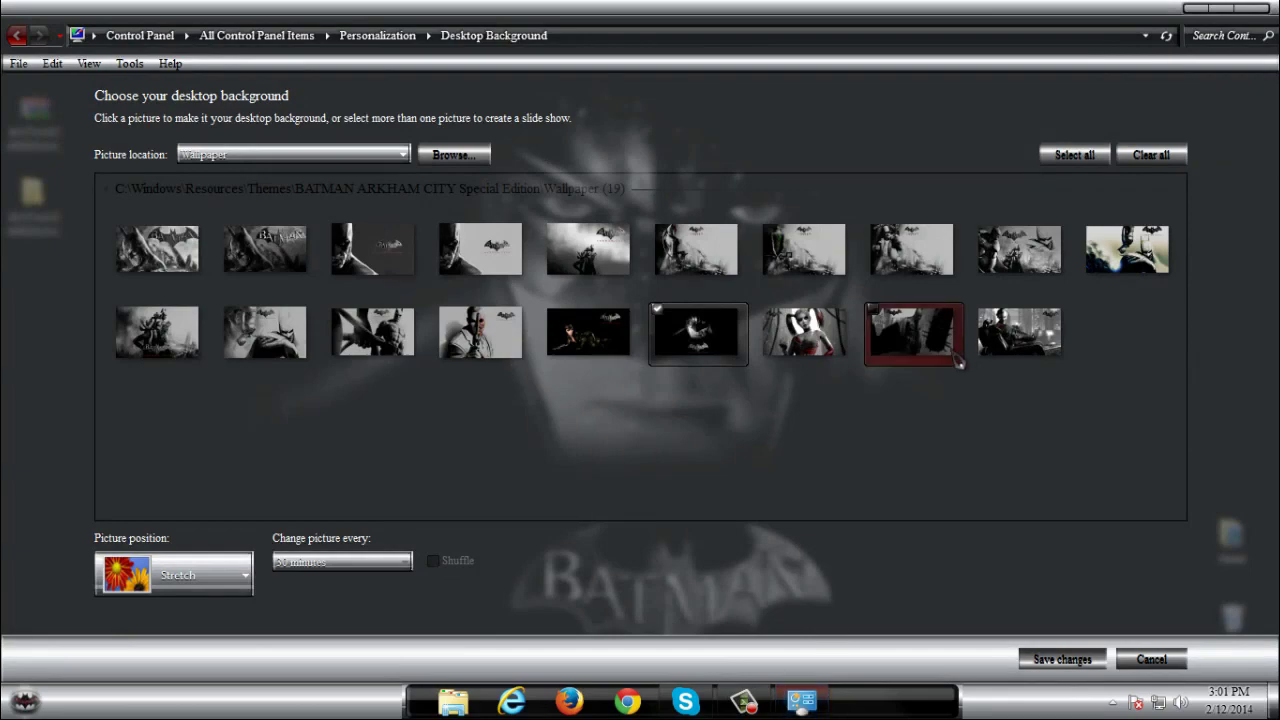
- Preview the Joker wallpaper, then the light Batman logo wallpaper with the Start menu
click(1019, 333)
click(800, 704)
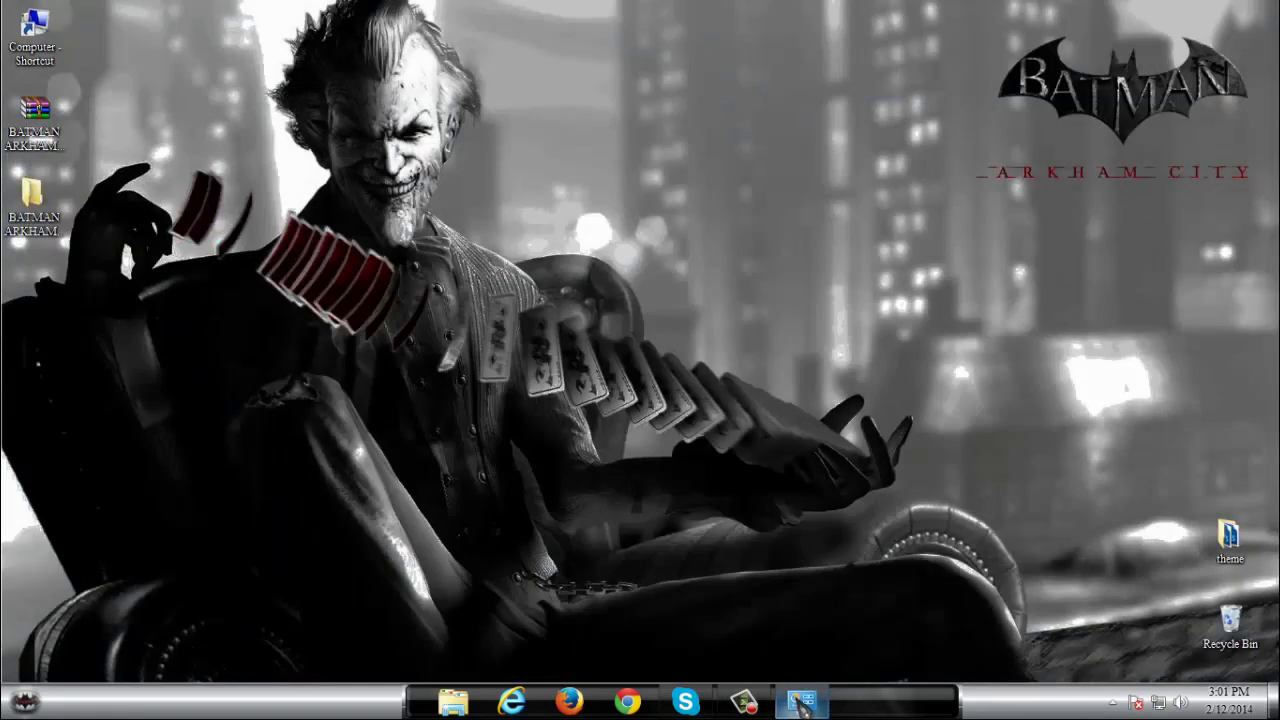
click(800, 704)
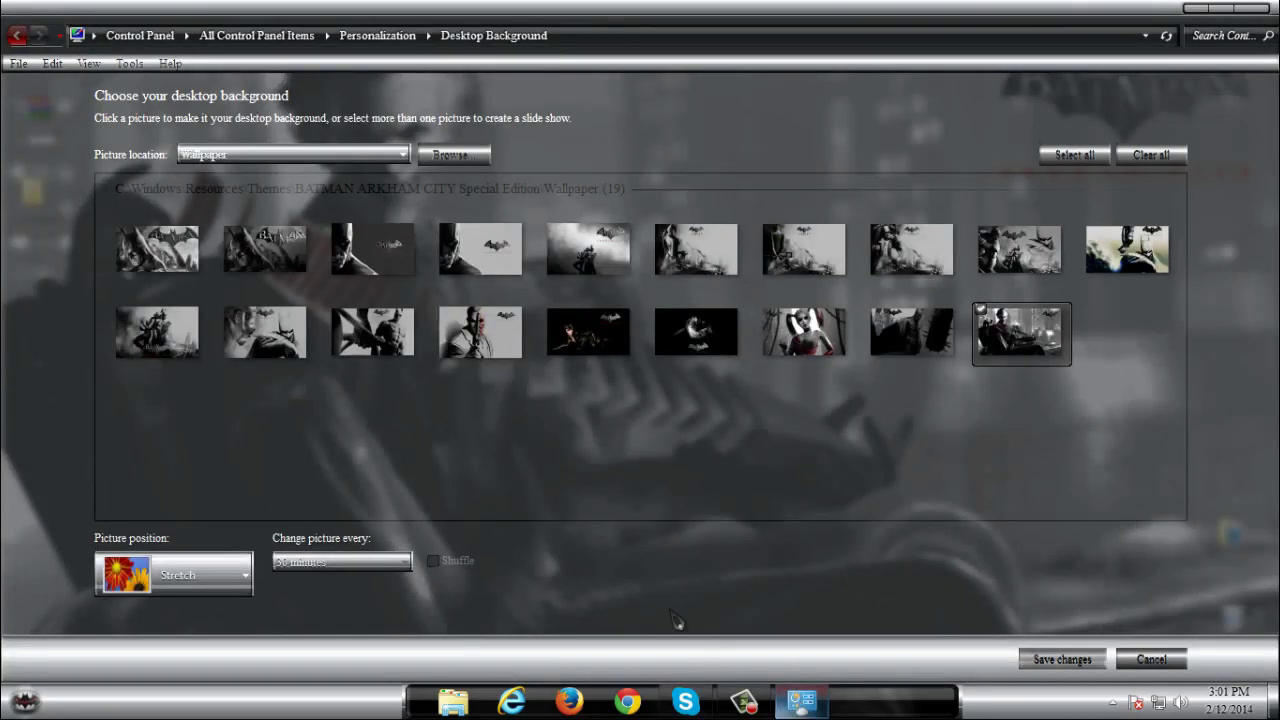
click(480, 248)
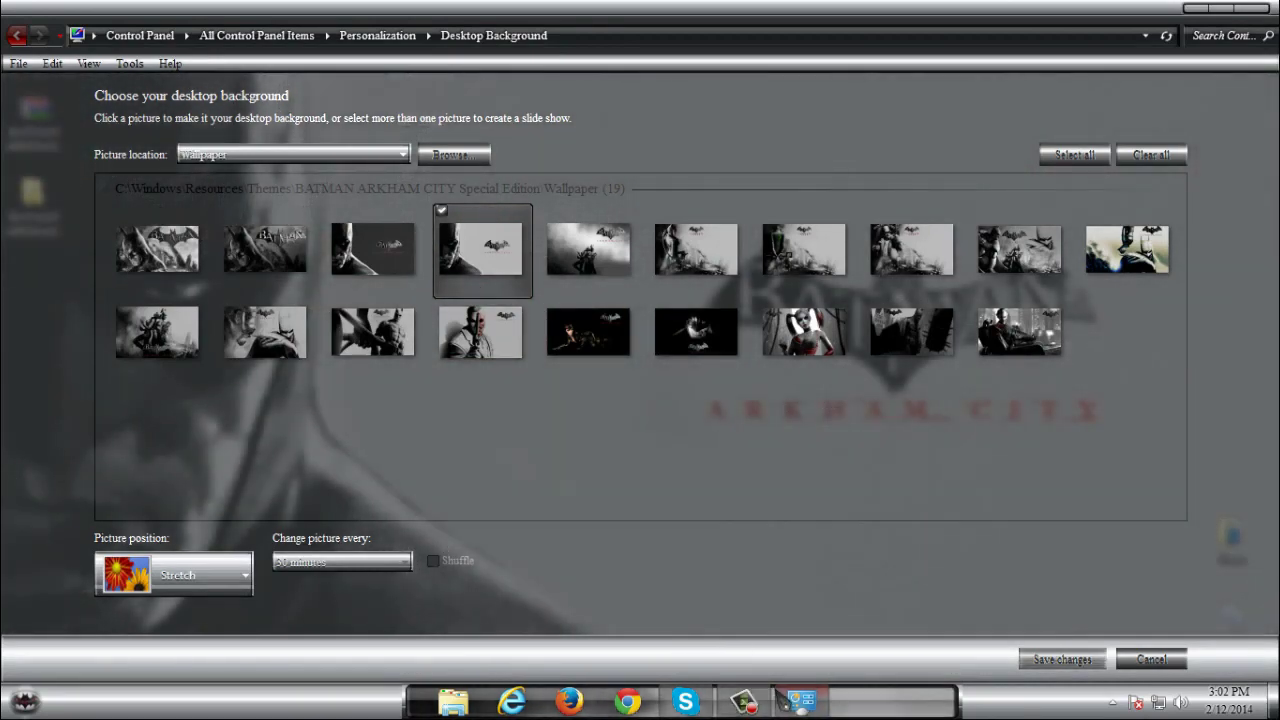
click(790, 704)
key(super)
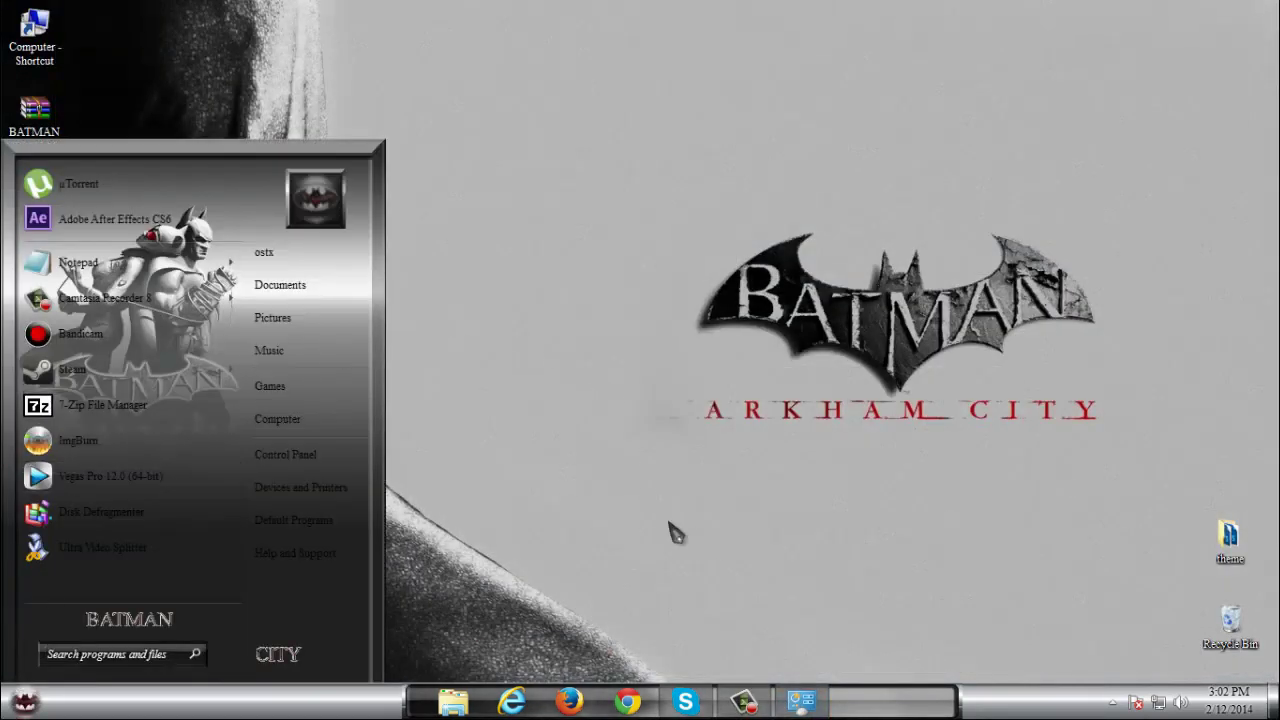
click(800, 704)
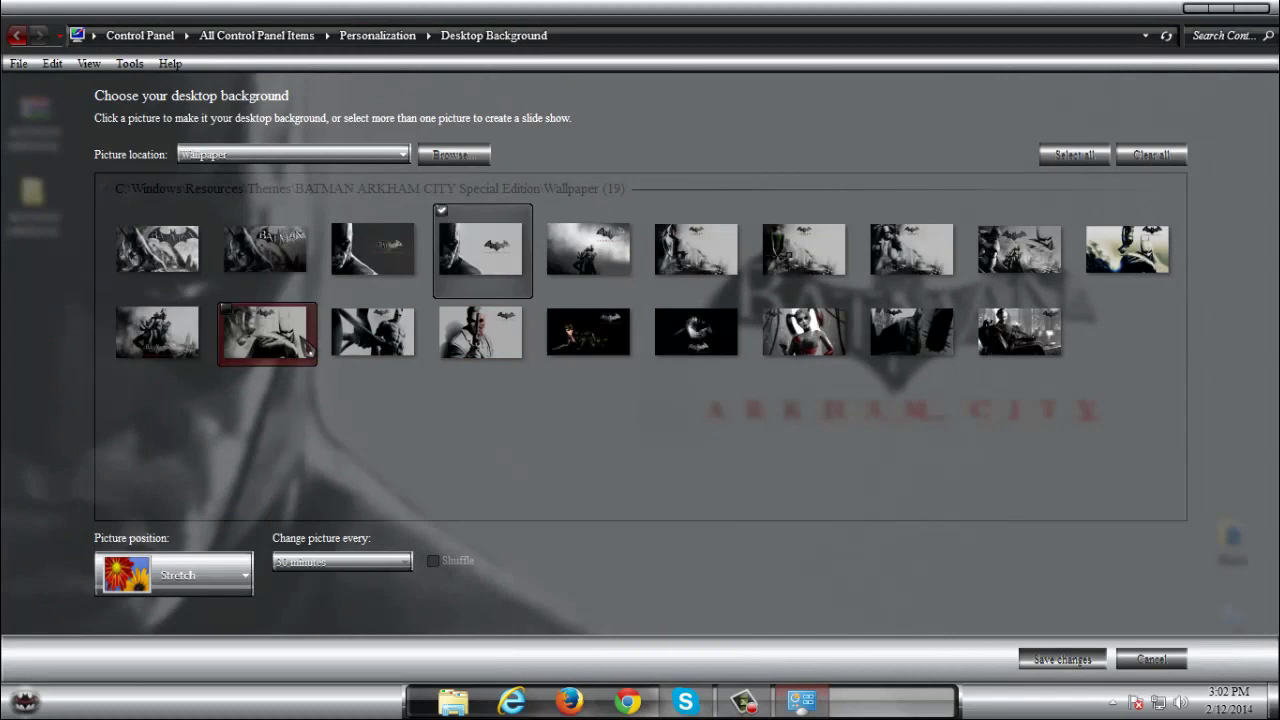
- Choose the tinted Batman and chained Catwoman wallpaper, save changes, and close Personalization
click(803, 706)
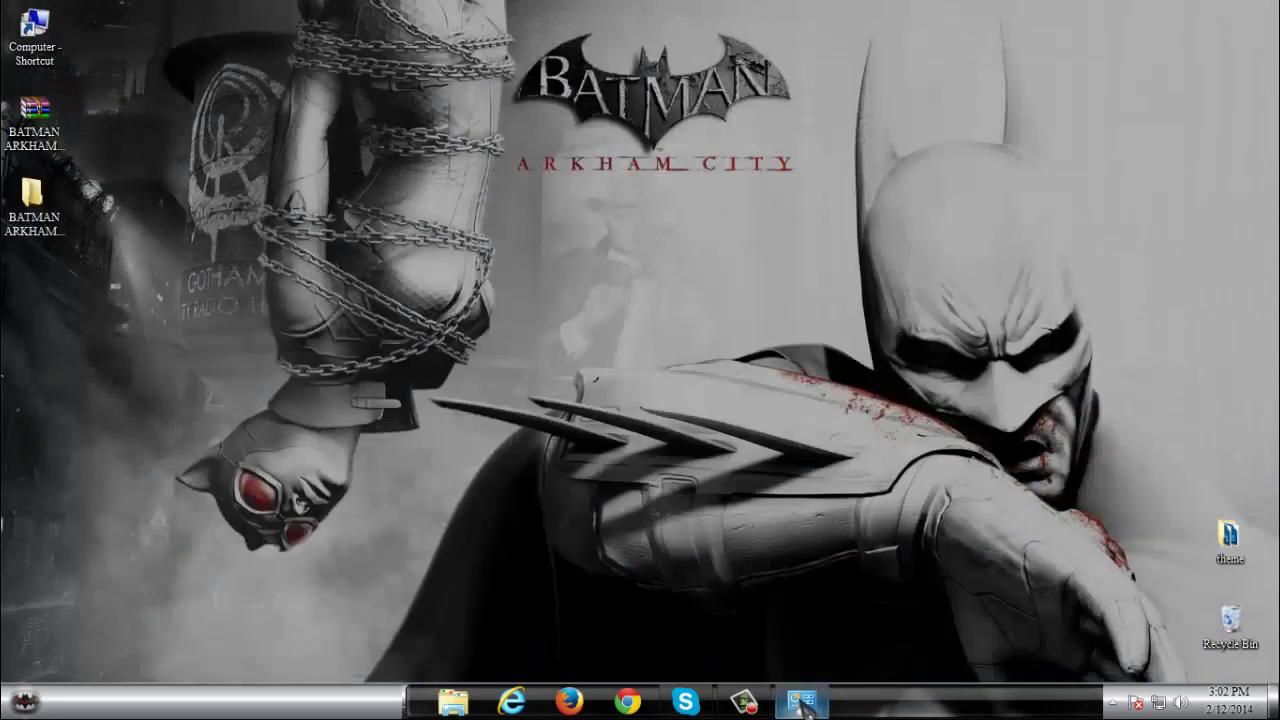
click(803, 706)
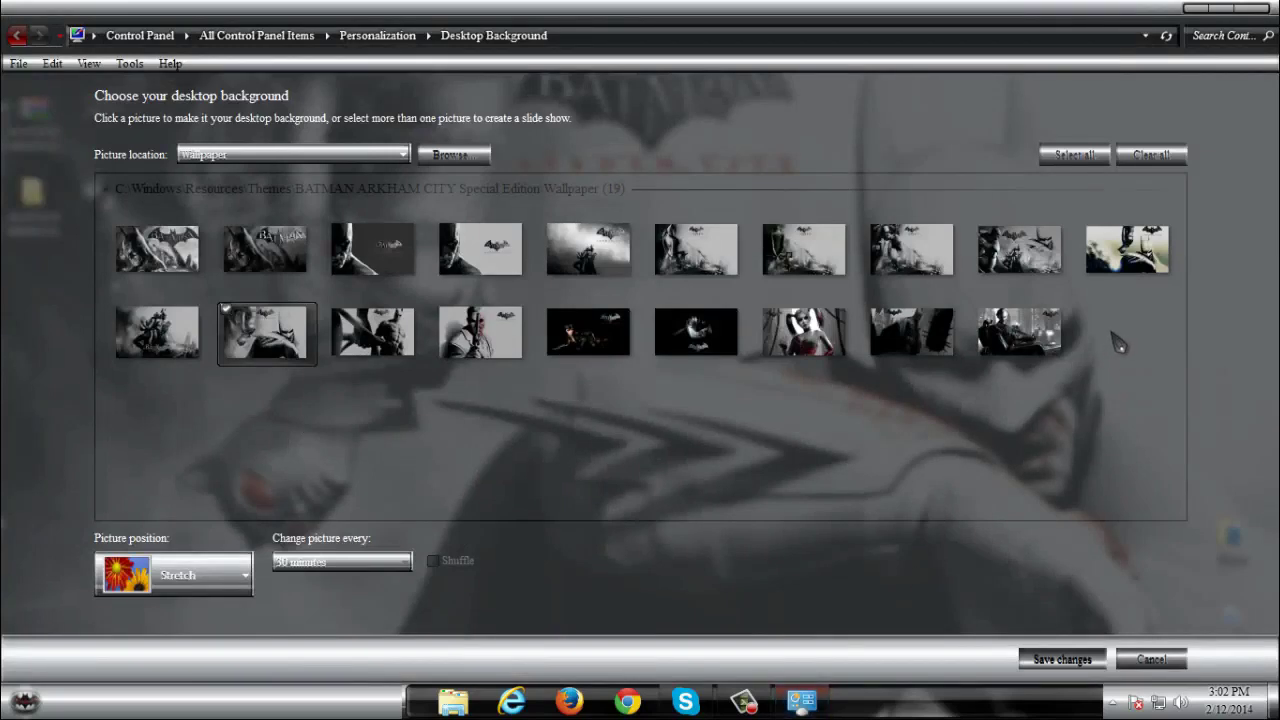
click(1122, 290)
click(803, 705)
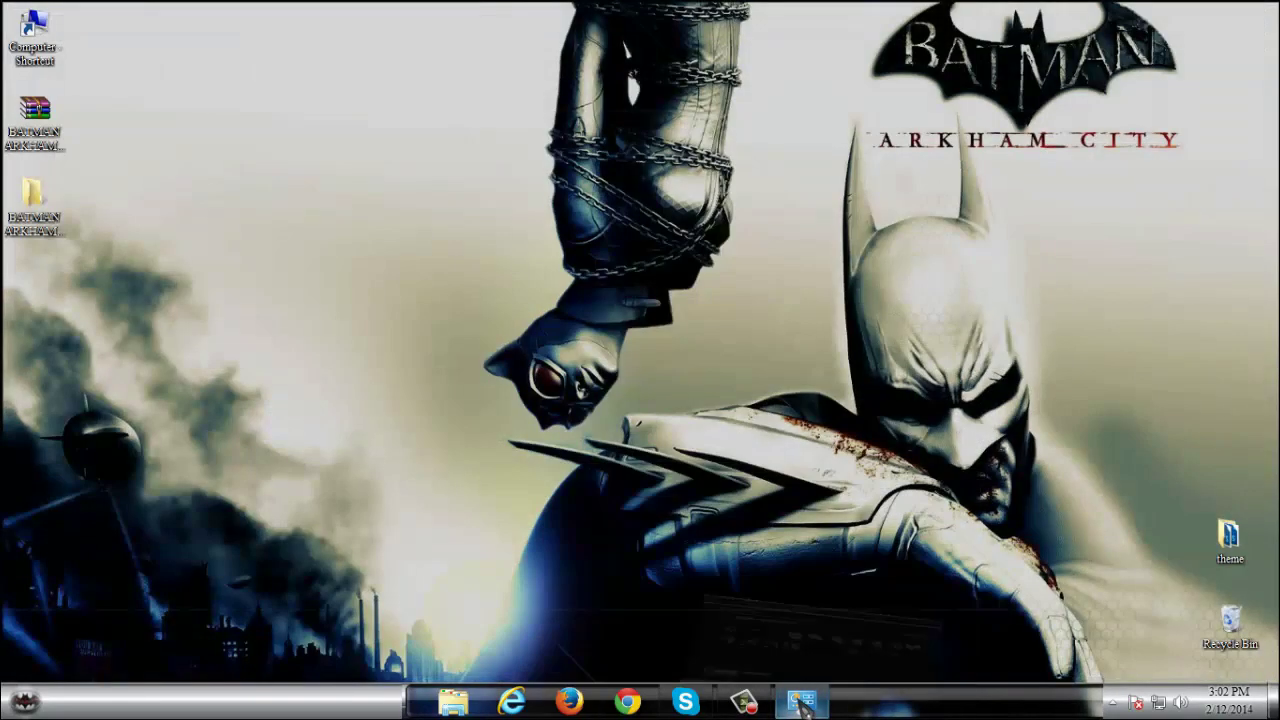
click(803, 705)
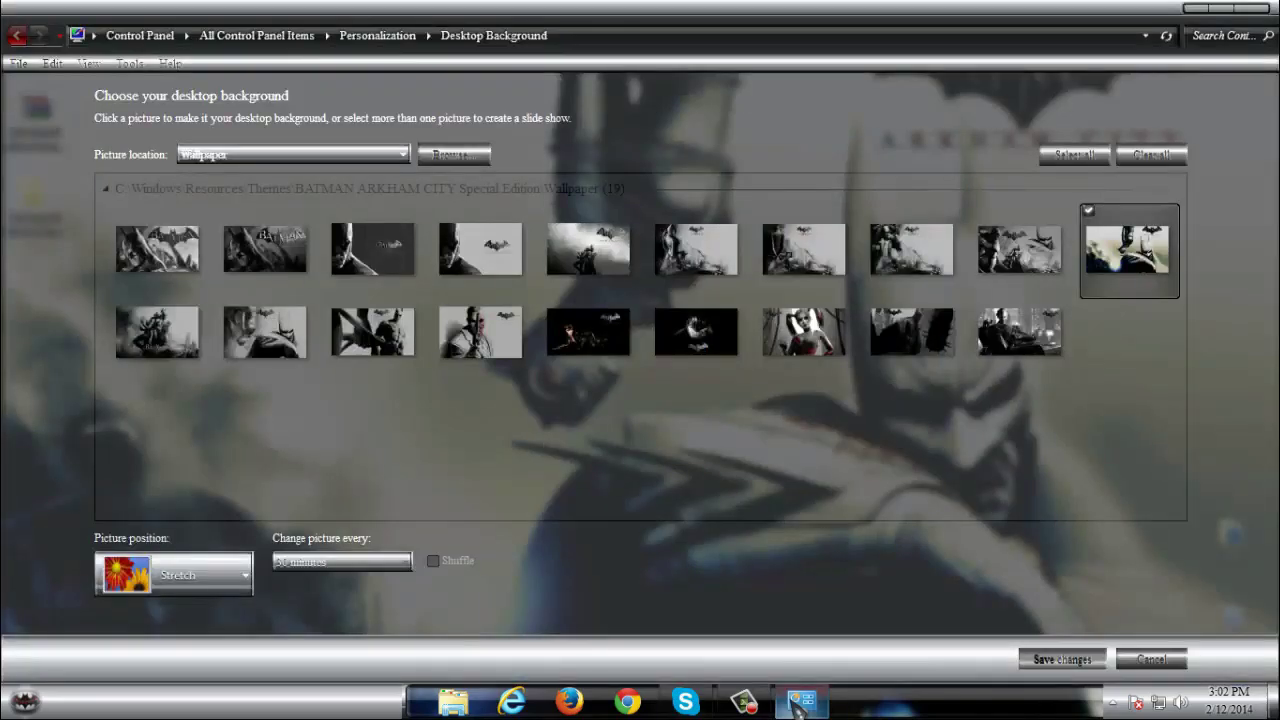
click(1052, 662)
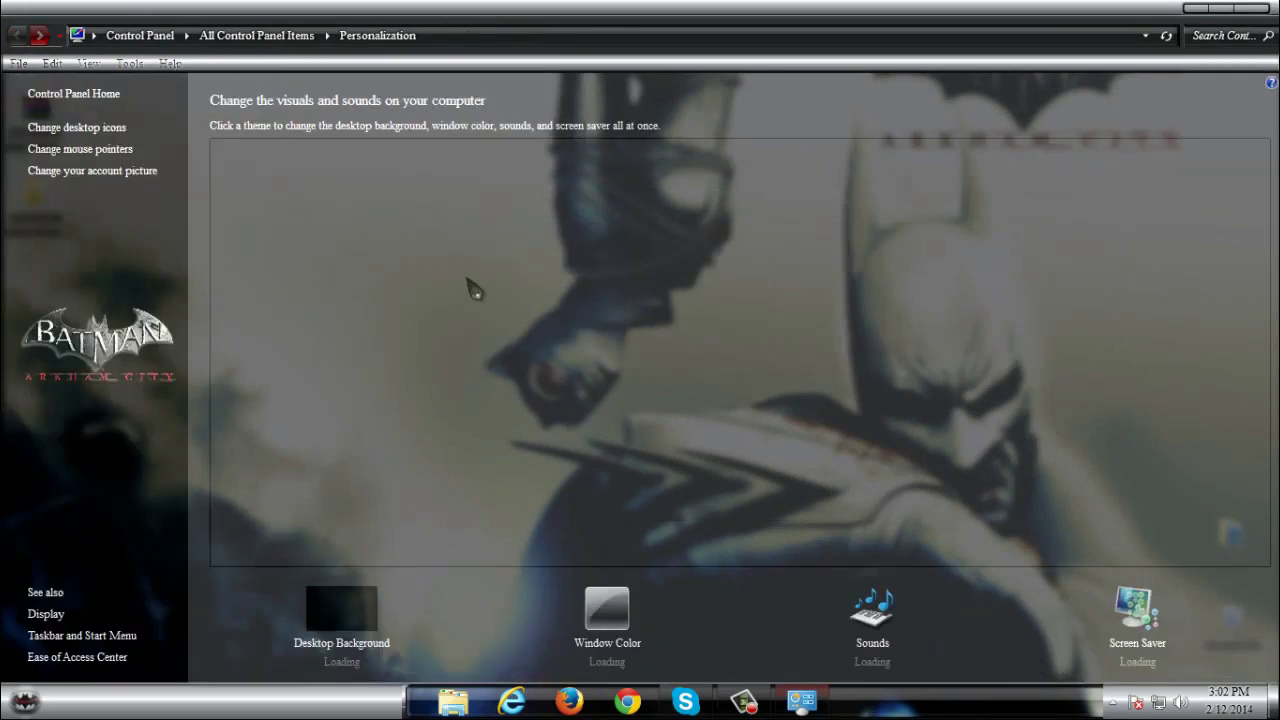
click(1264, 8)
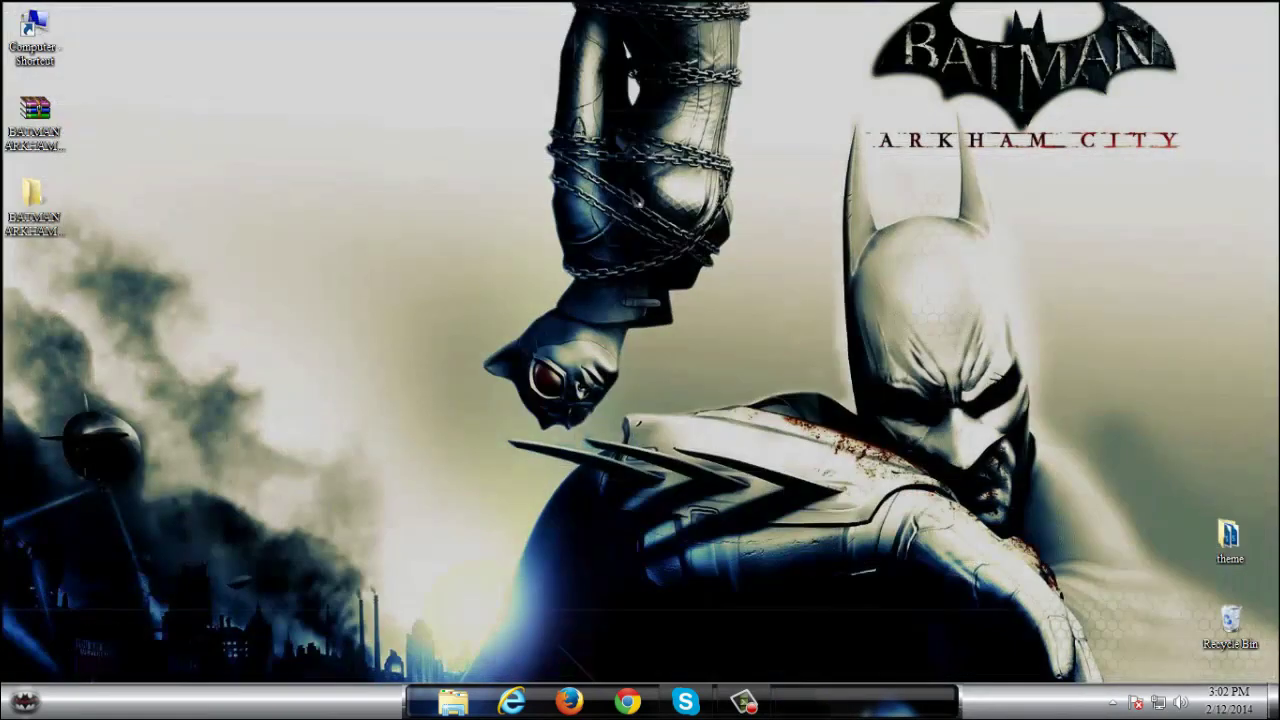
- Select then deselect the Batman Arkham City archive icon, and right-click the empty desktop
right_click(518, 179)
click(458, 224)
click(38, 118)
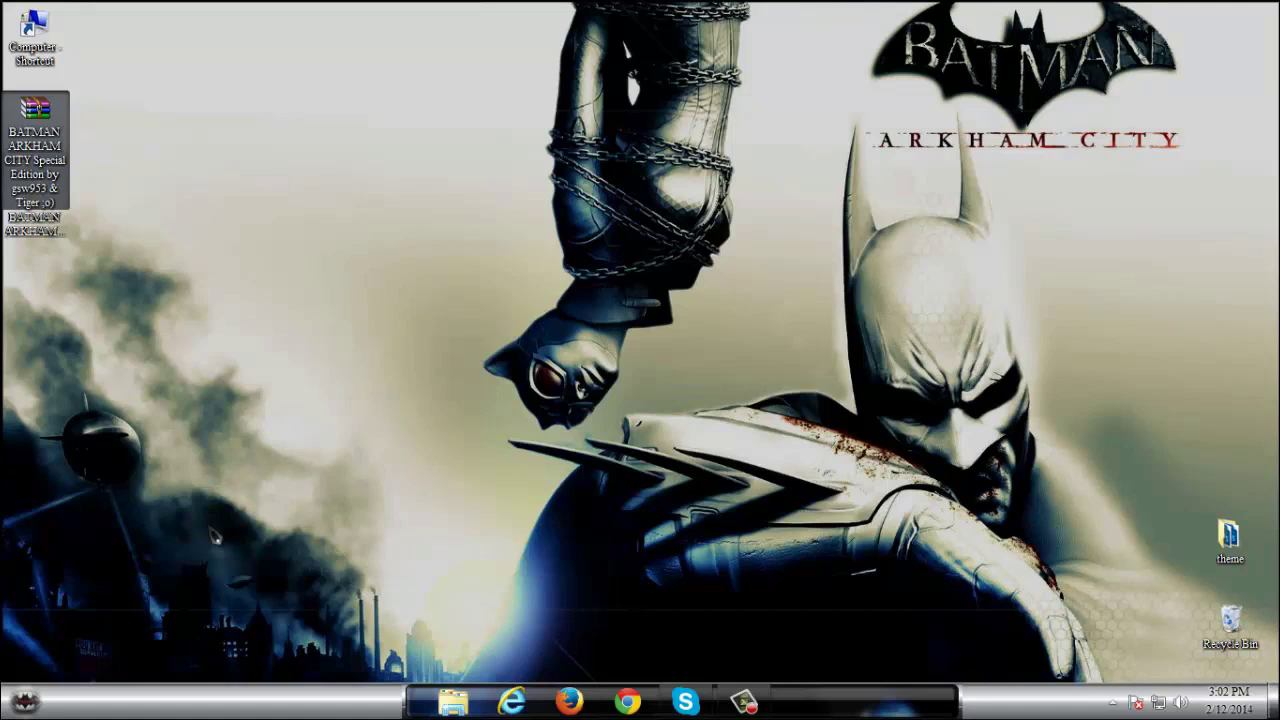
click(286, 351)
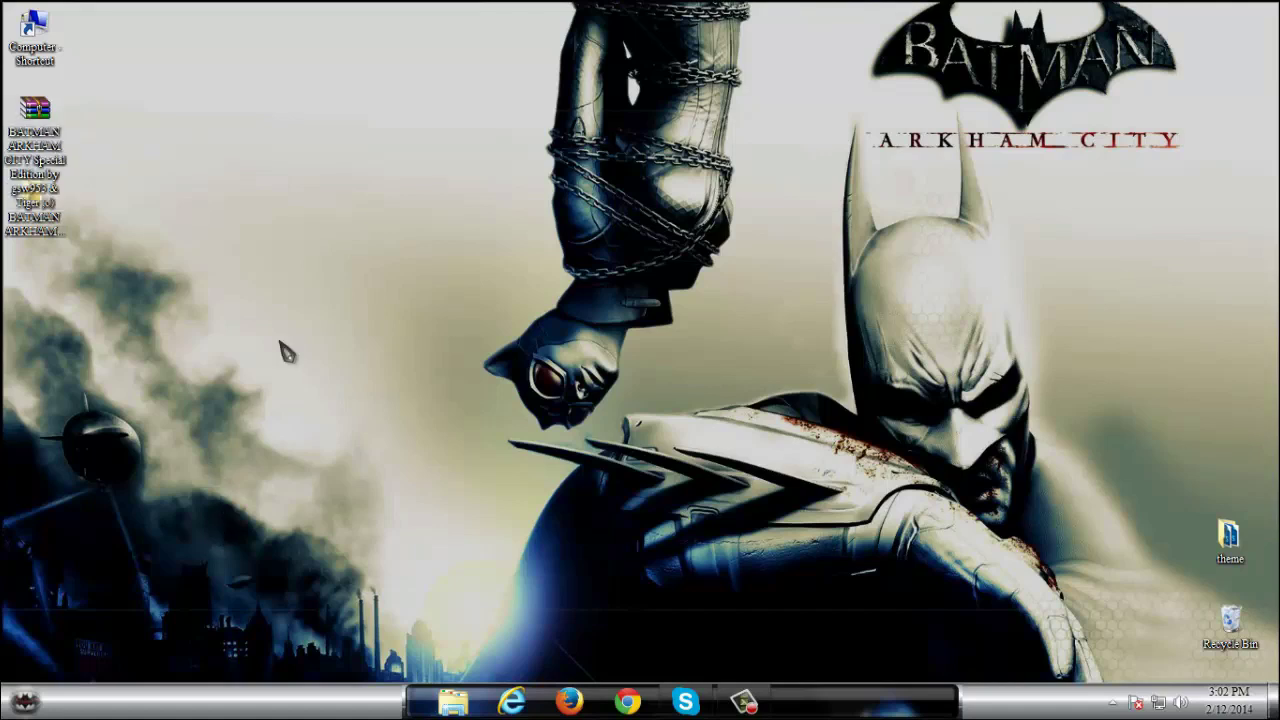
right_click(313, 305)
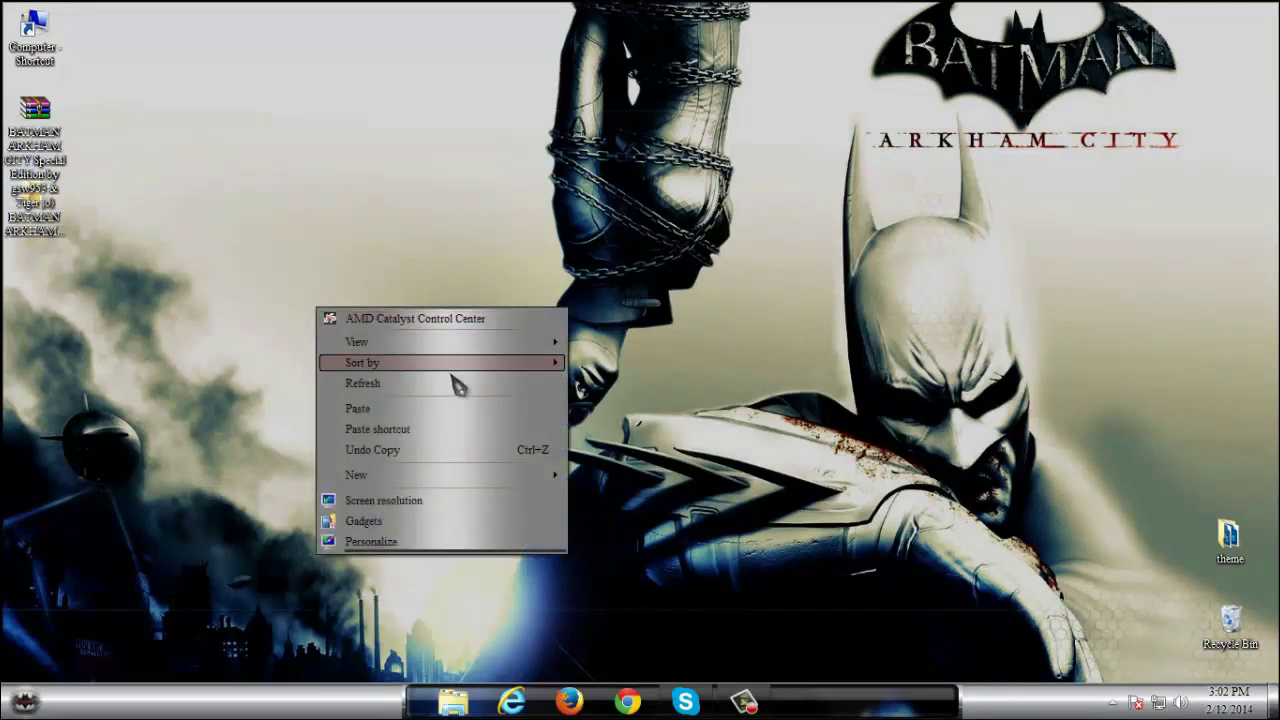